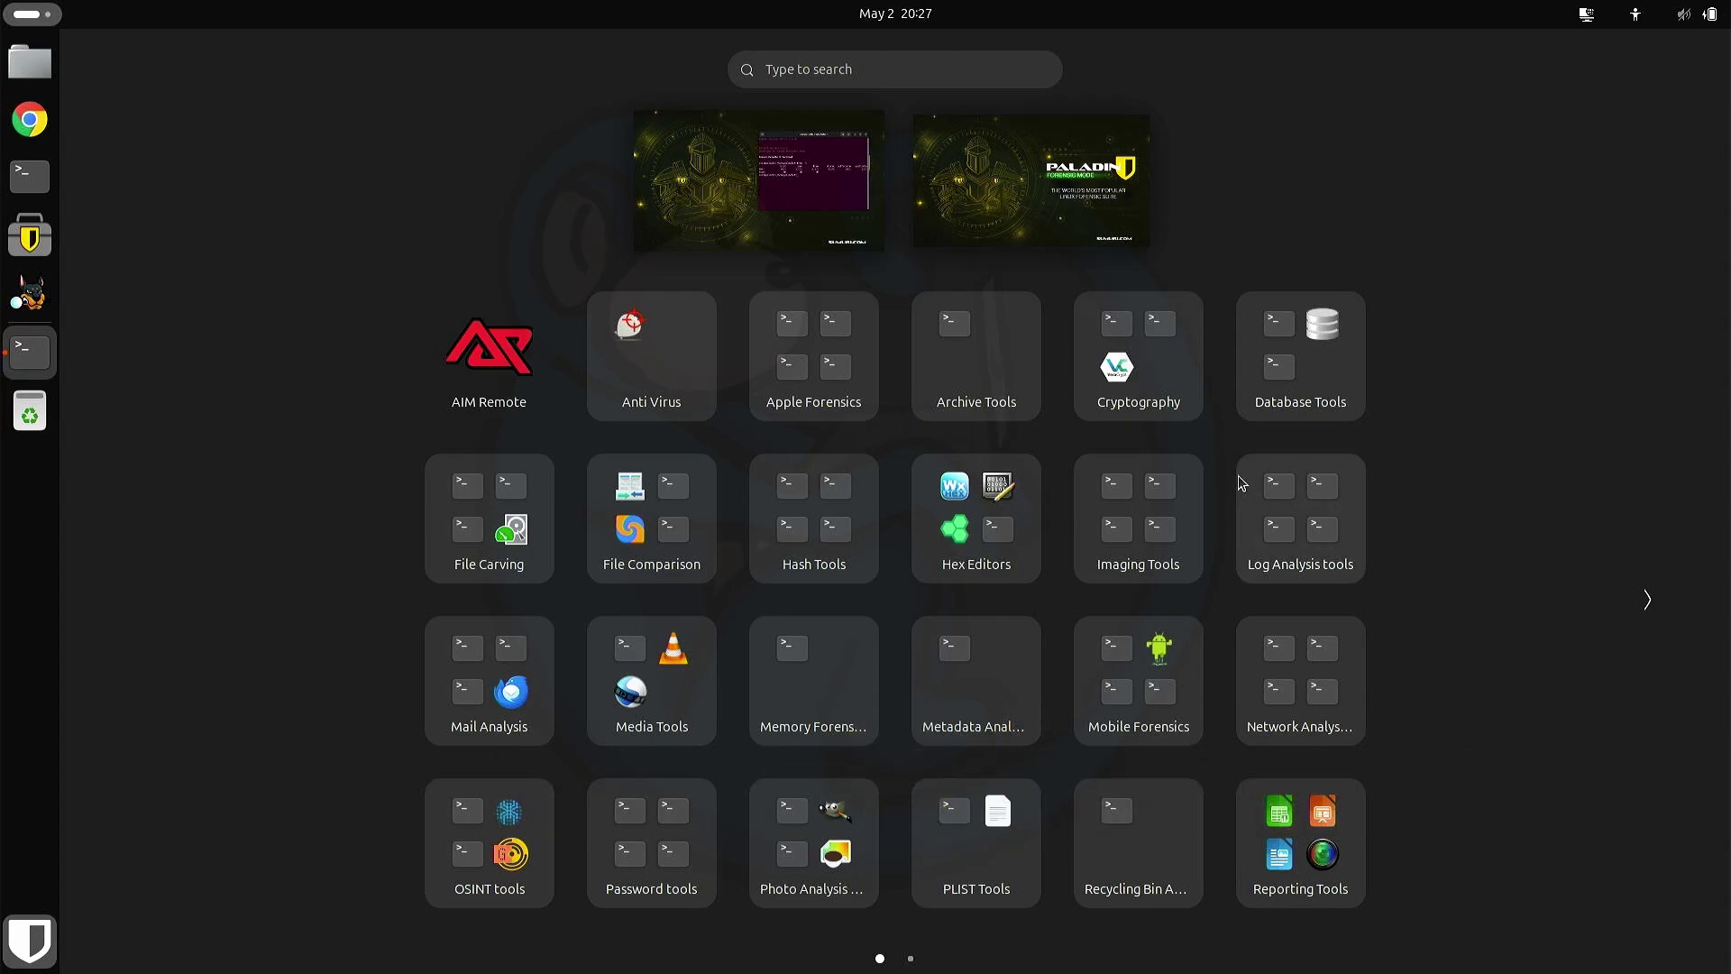
# Open Mobile Forensics, then enter the Find keywords exoskeleton, whitworth and loadconfig, one per line
pyautogui.click(1167, 697)
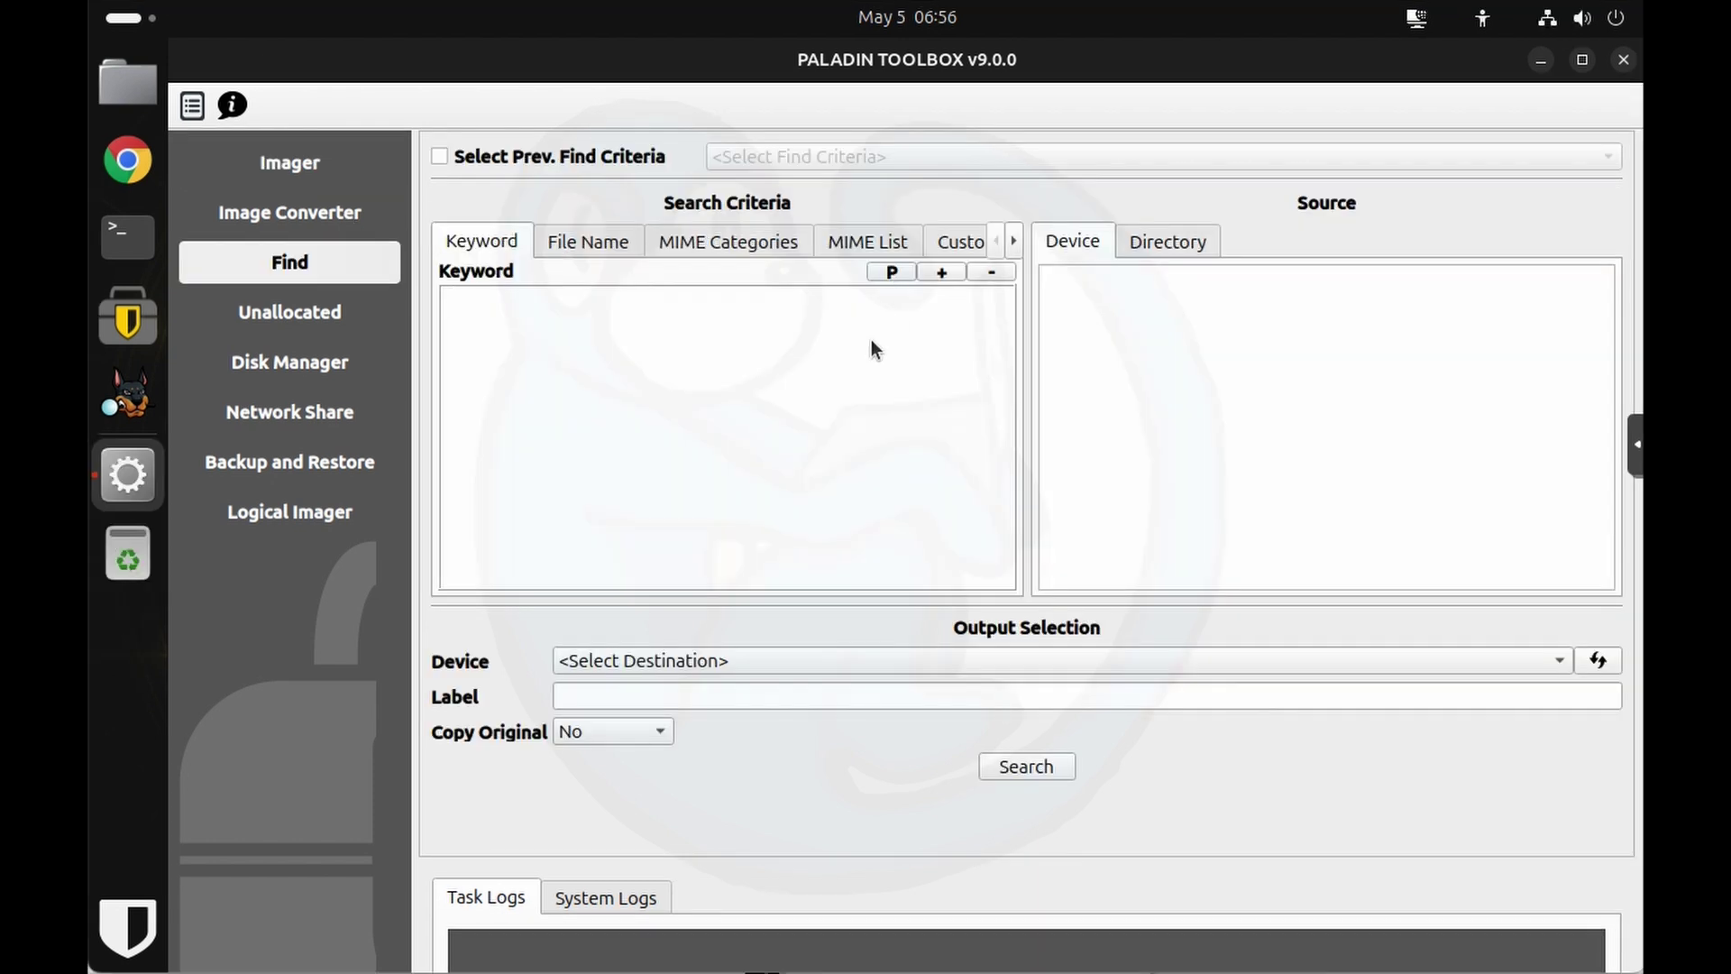
pyautogui.write('exoskeleton')
pyautogui.press('Return')
pyautogui.write('whitworth')
pyautogui.press('Return')
pyautogui.write('loadconfig')
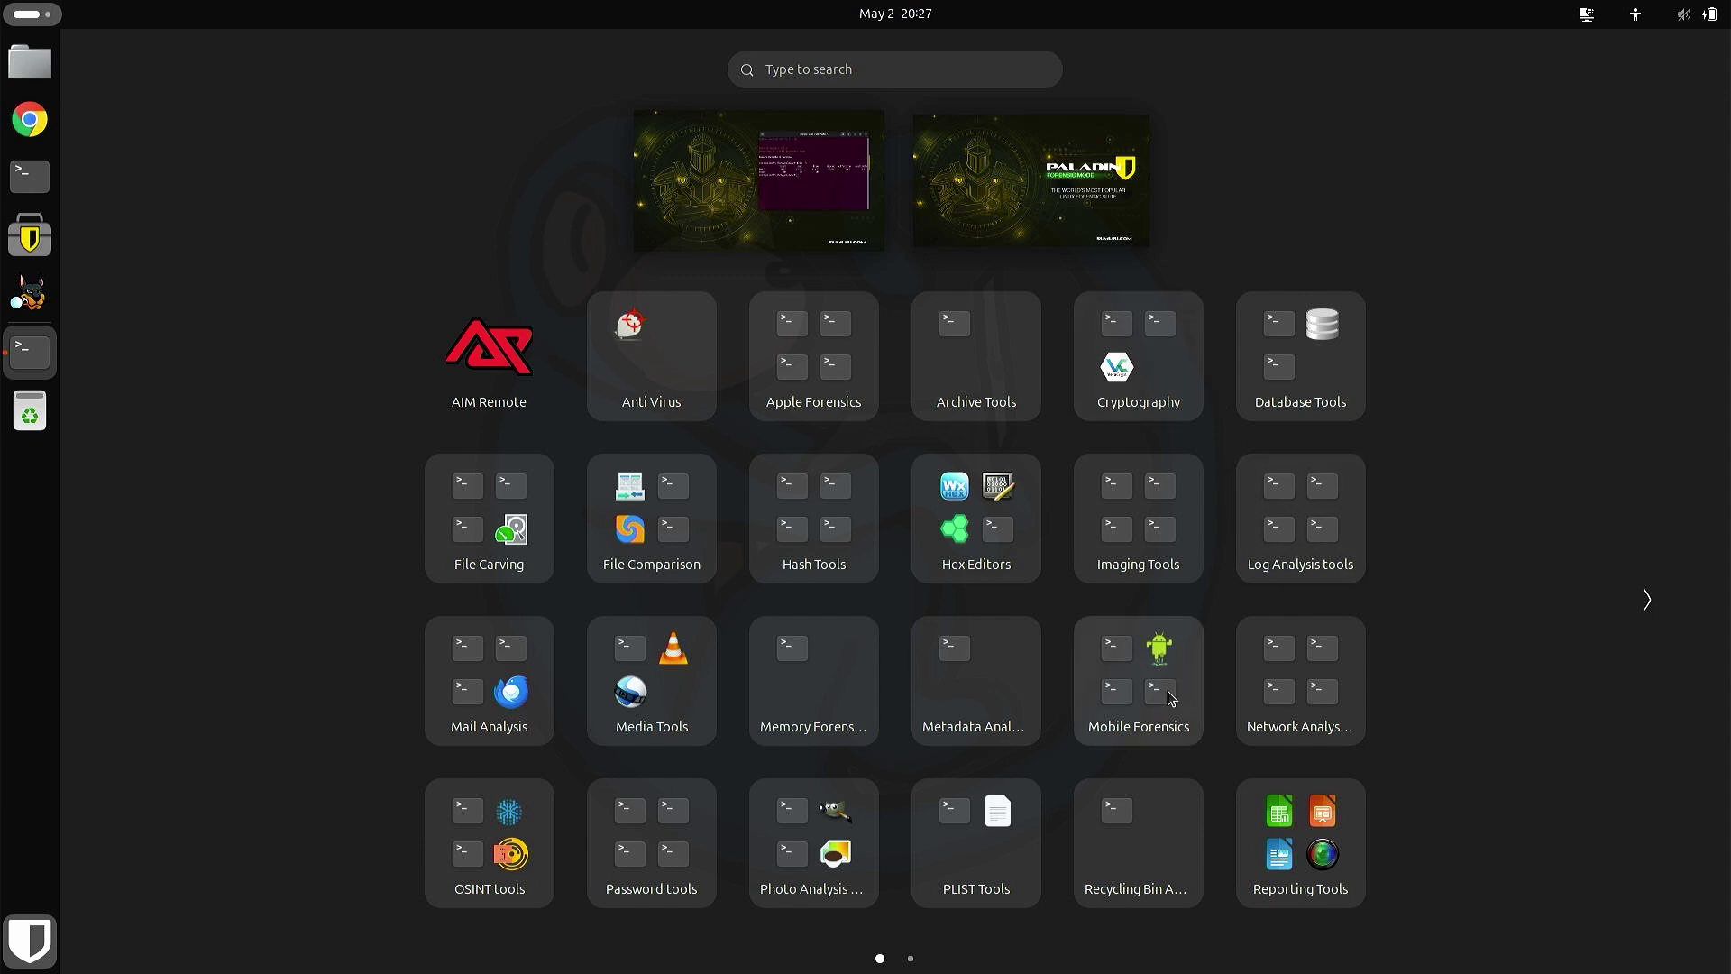
pyautogui.click(835, 340)
pyautogui.press('Escape')
pyautogui.click(1167, 721)
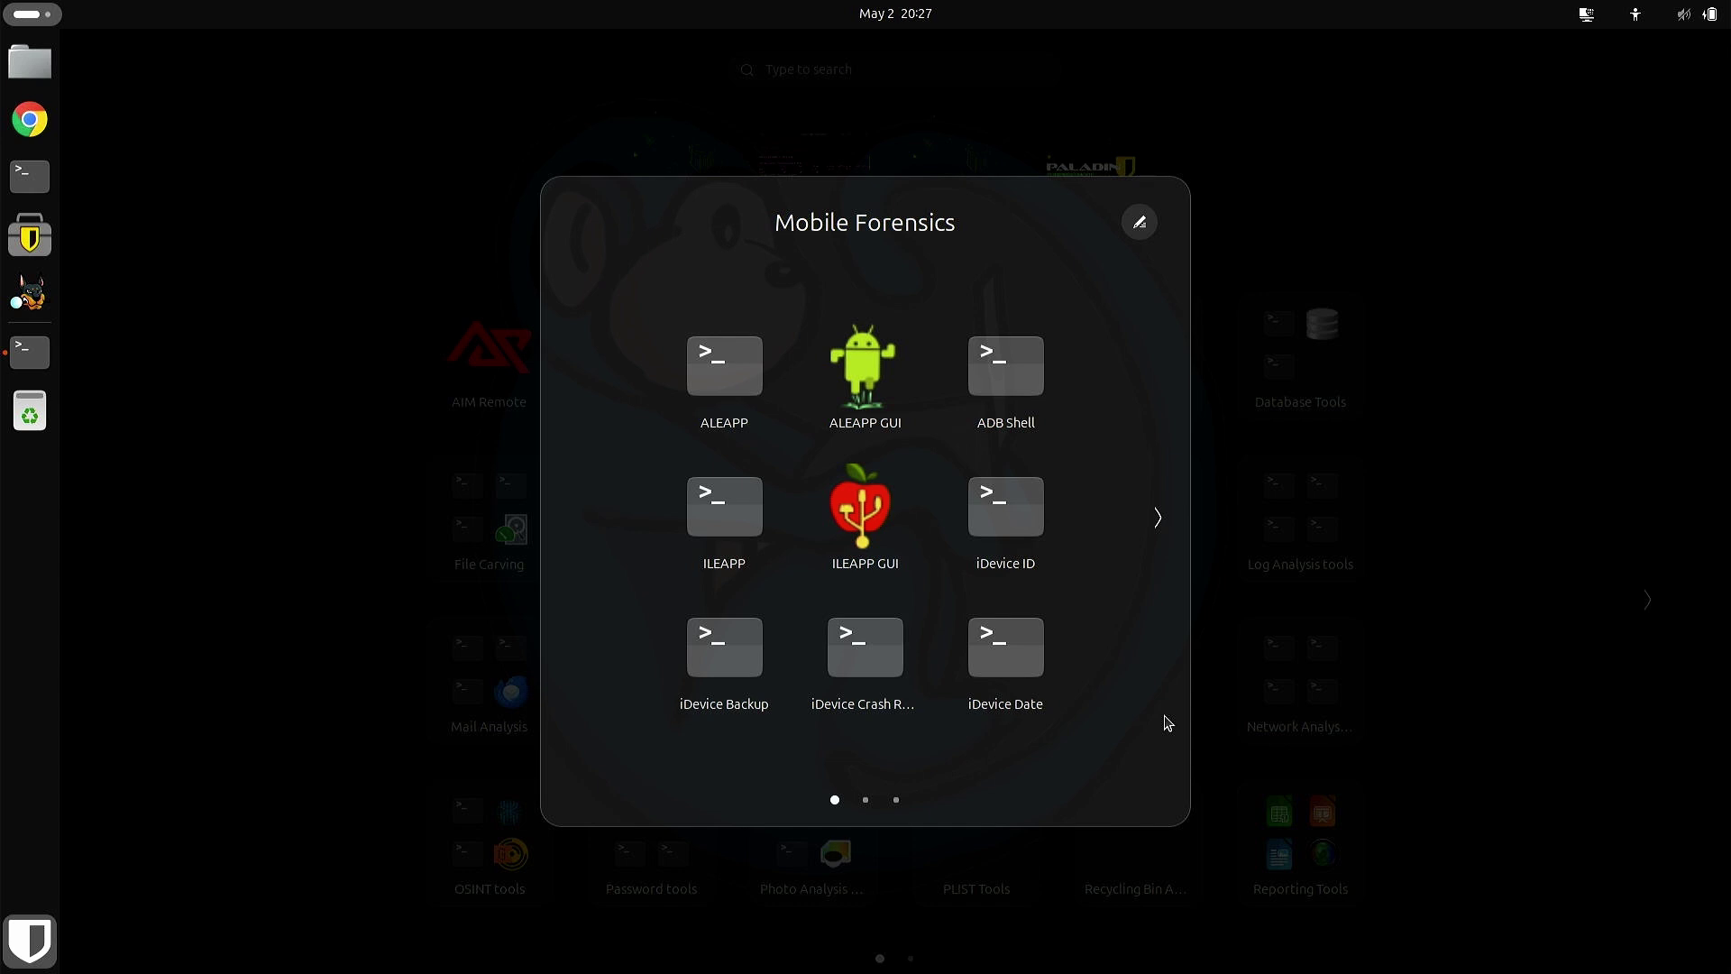
pyautogui.scroll(-3, 1167, 722)
pyautogui.click(1414, 516)
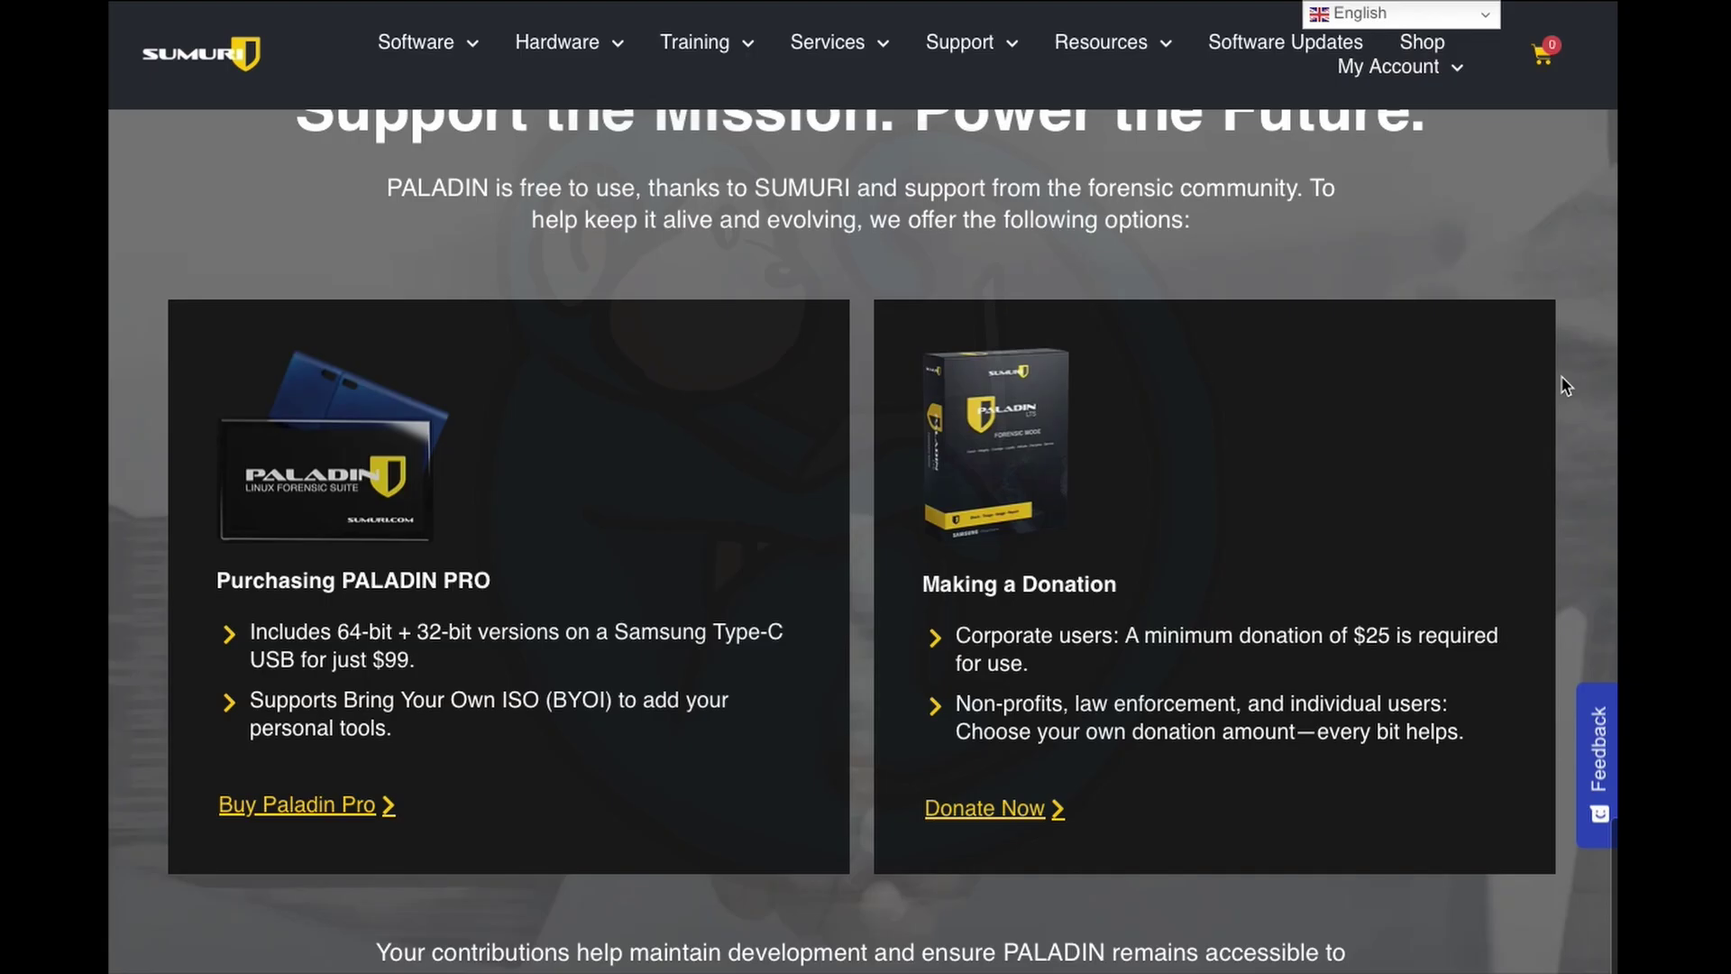
# Scroll the Sumuri PALADIN page past the hero banner and feature cards to the tools section
pyautogui.scroll(1, 1567, 386)
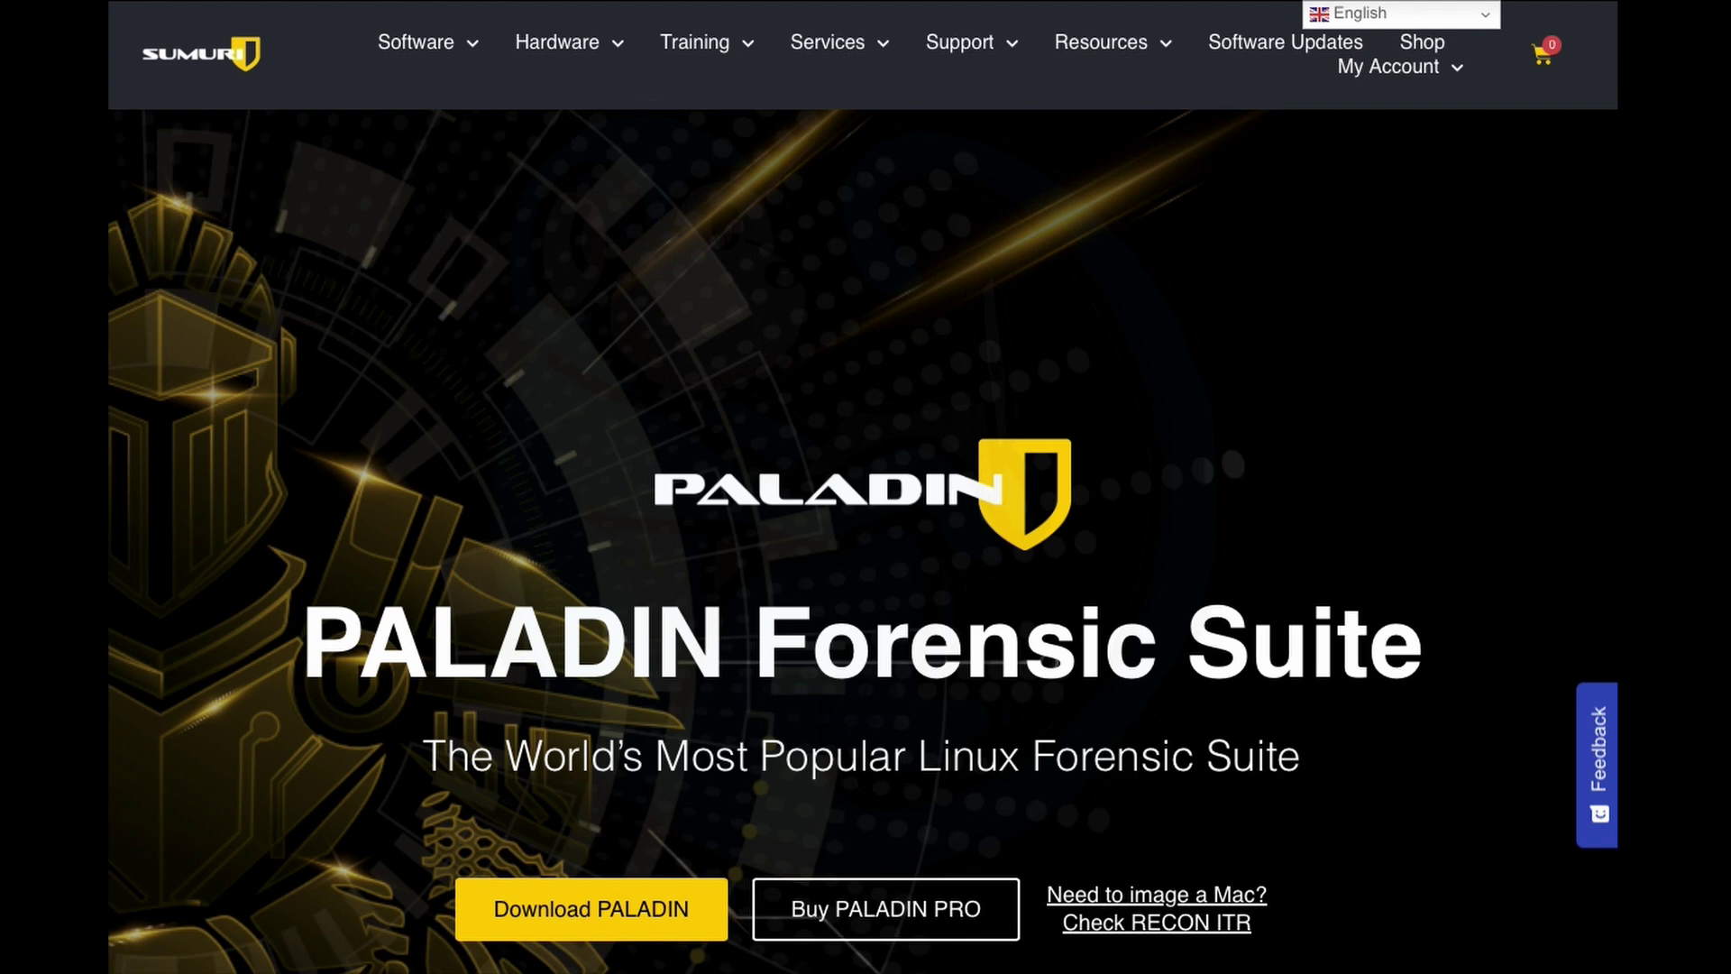
pyautogui.scroll(-3, 1566, 386)
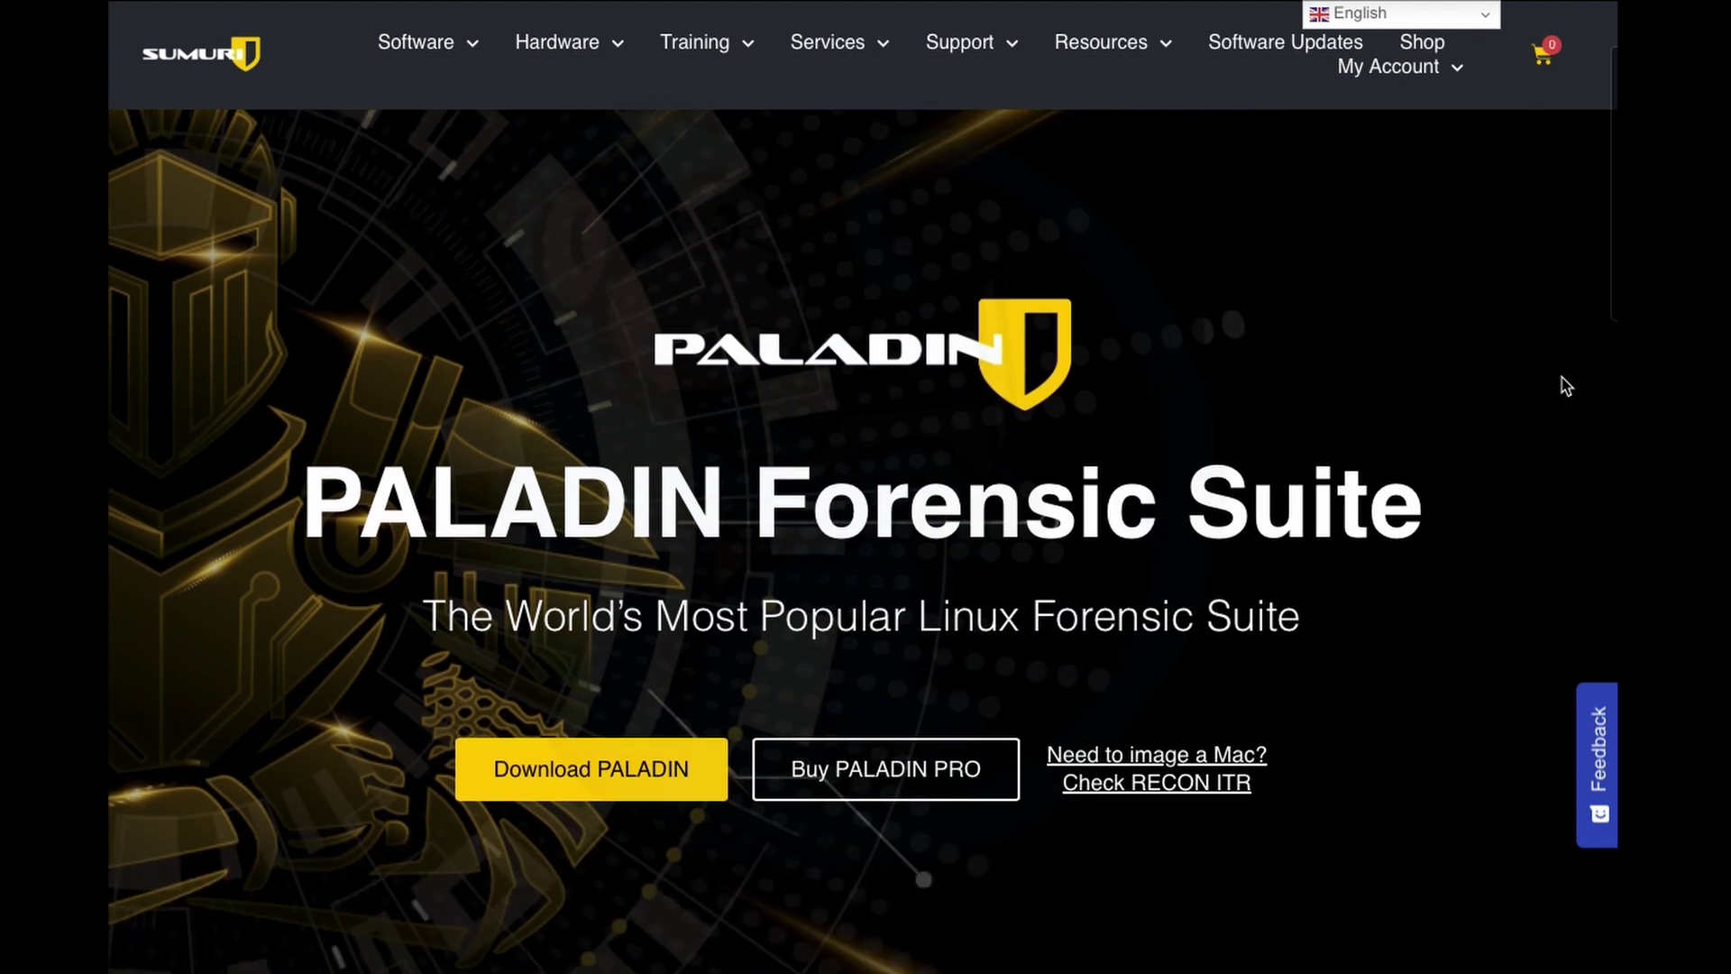
pyautogui.scroll(-10, 1566, 385)
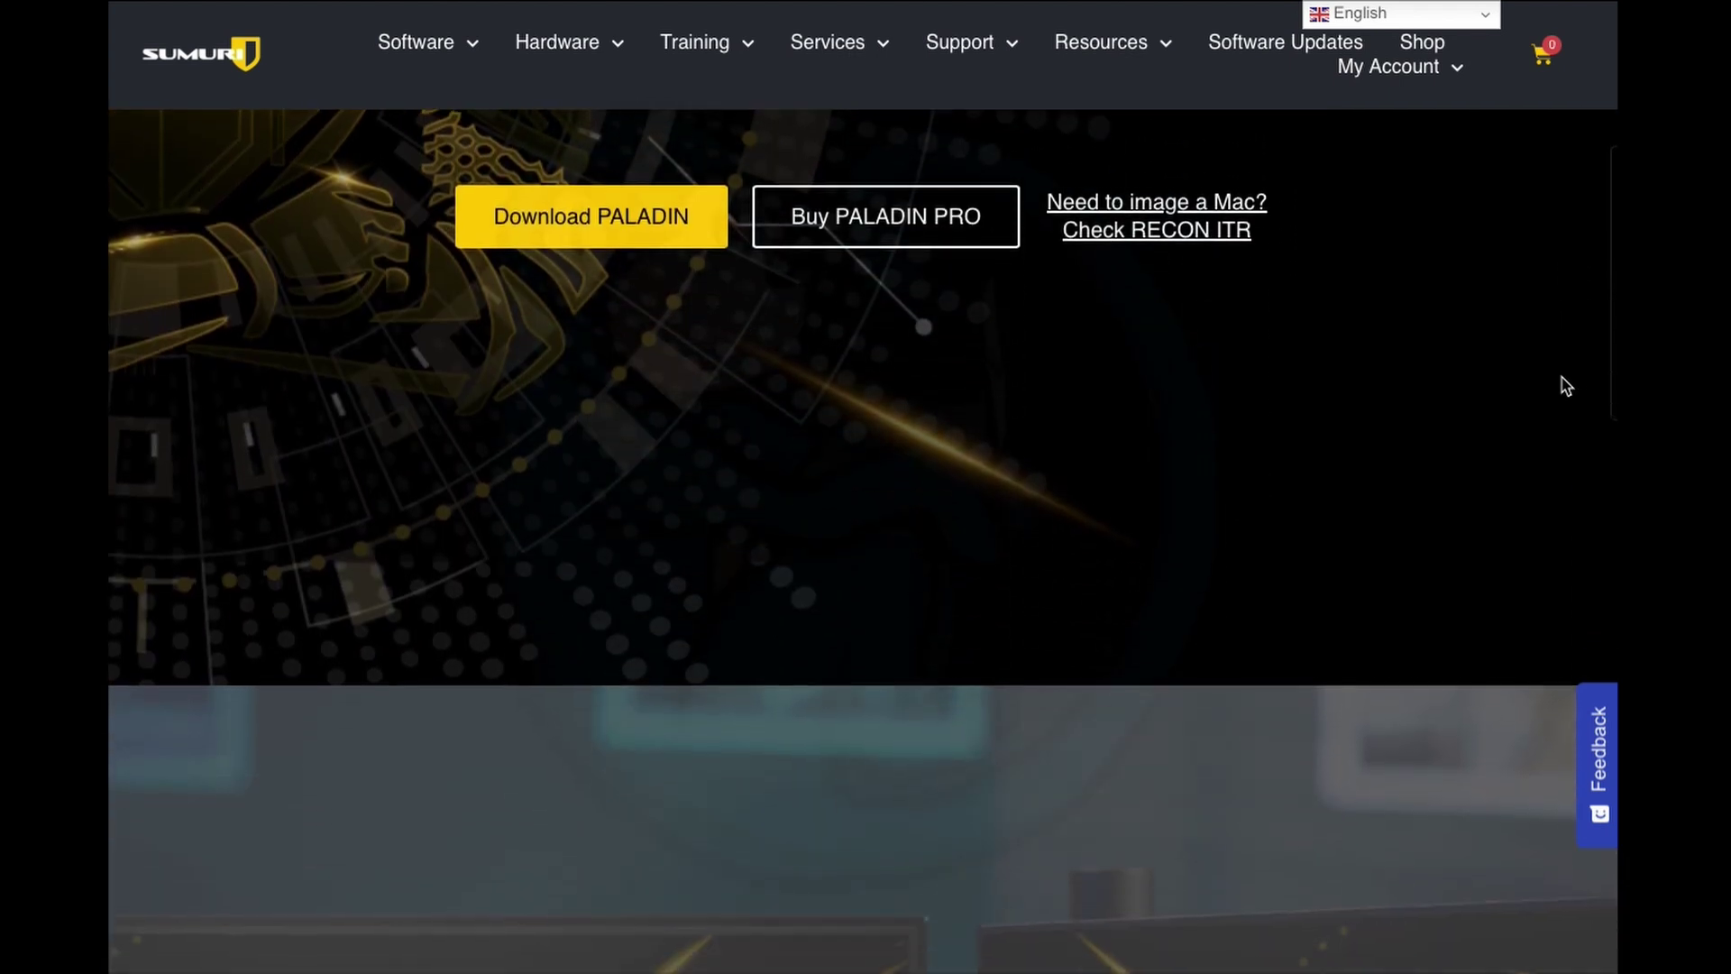
pyautogui.scroll(-5, 1565, 383)
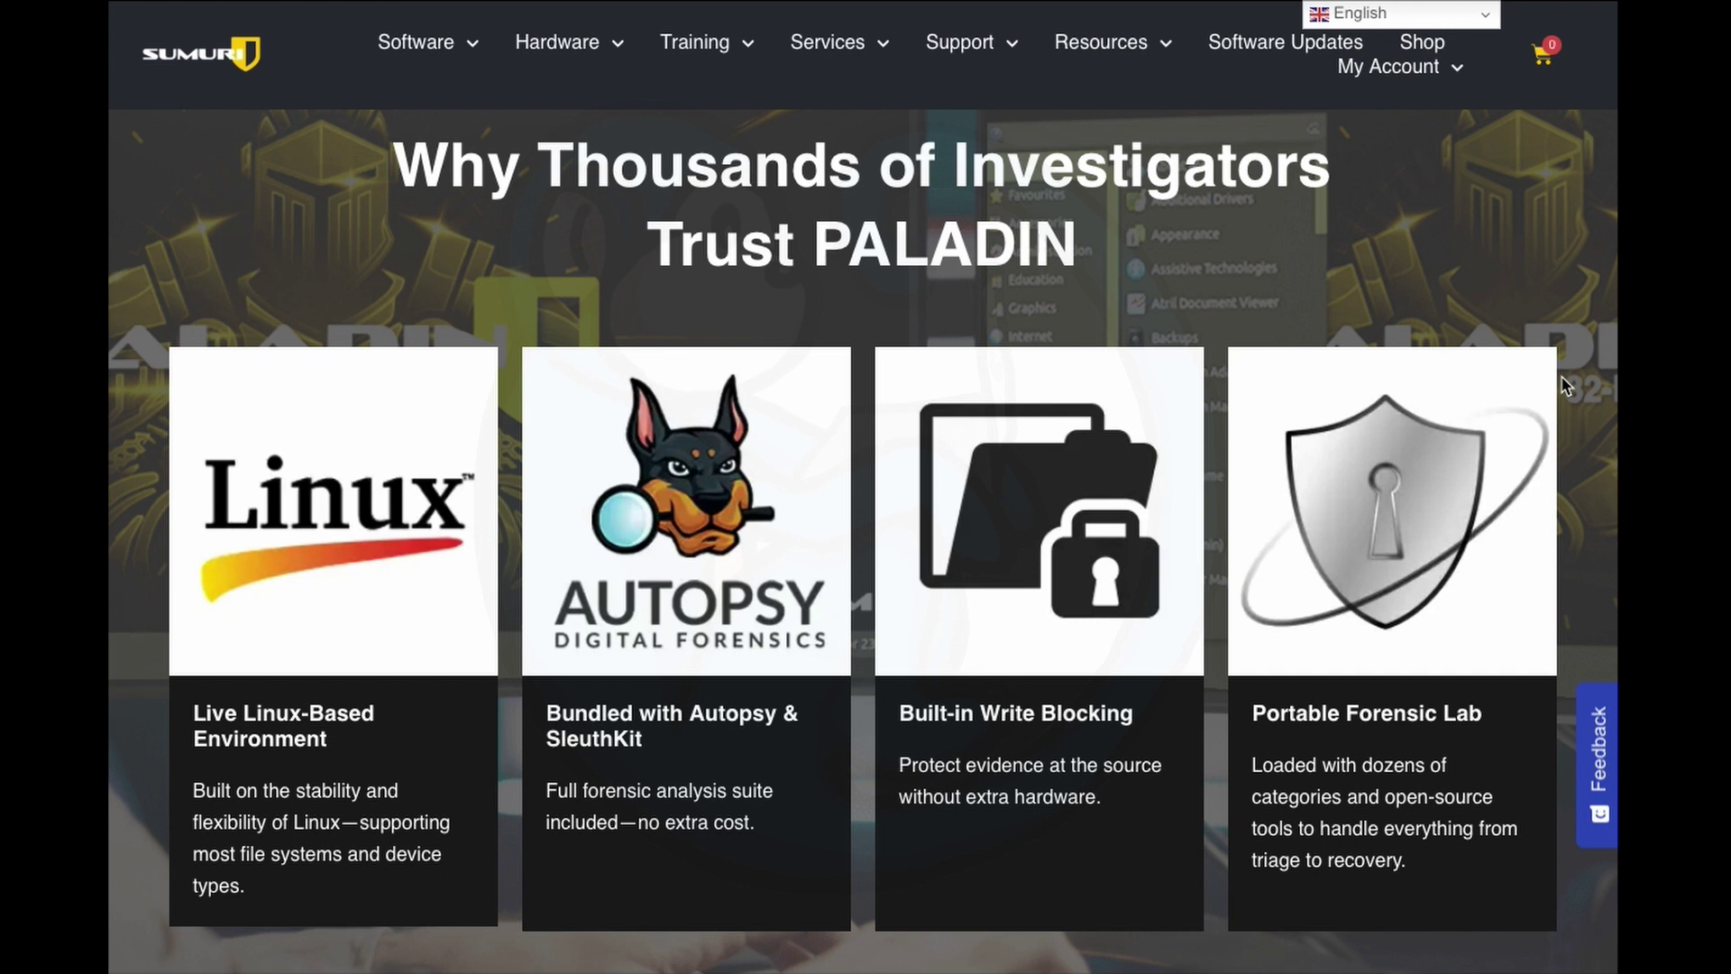
pyautogui.scroll(-15, 1561, 377)
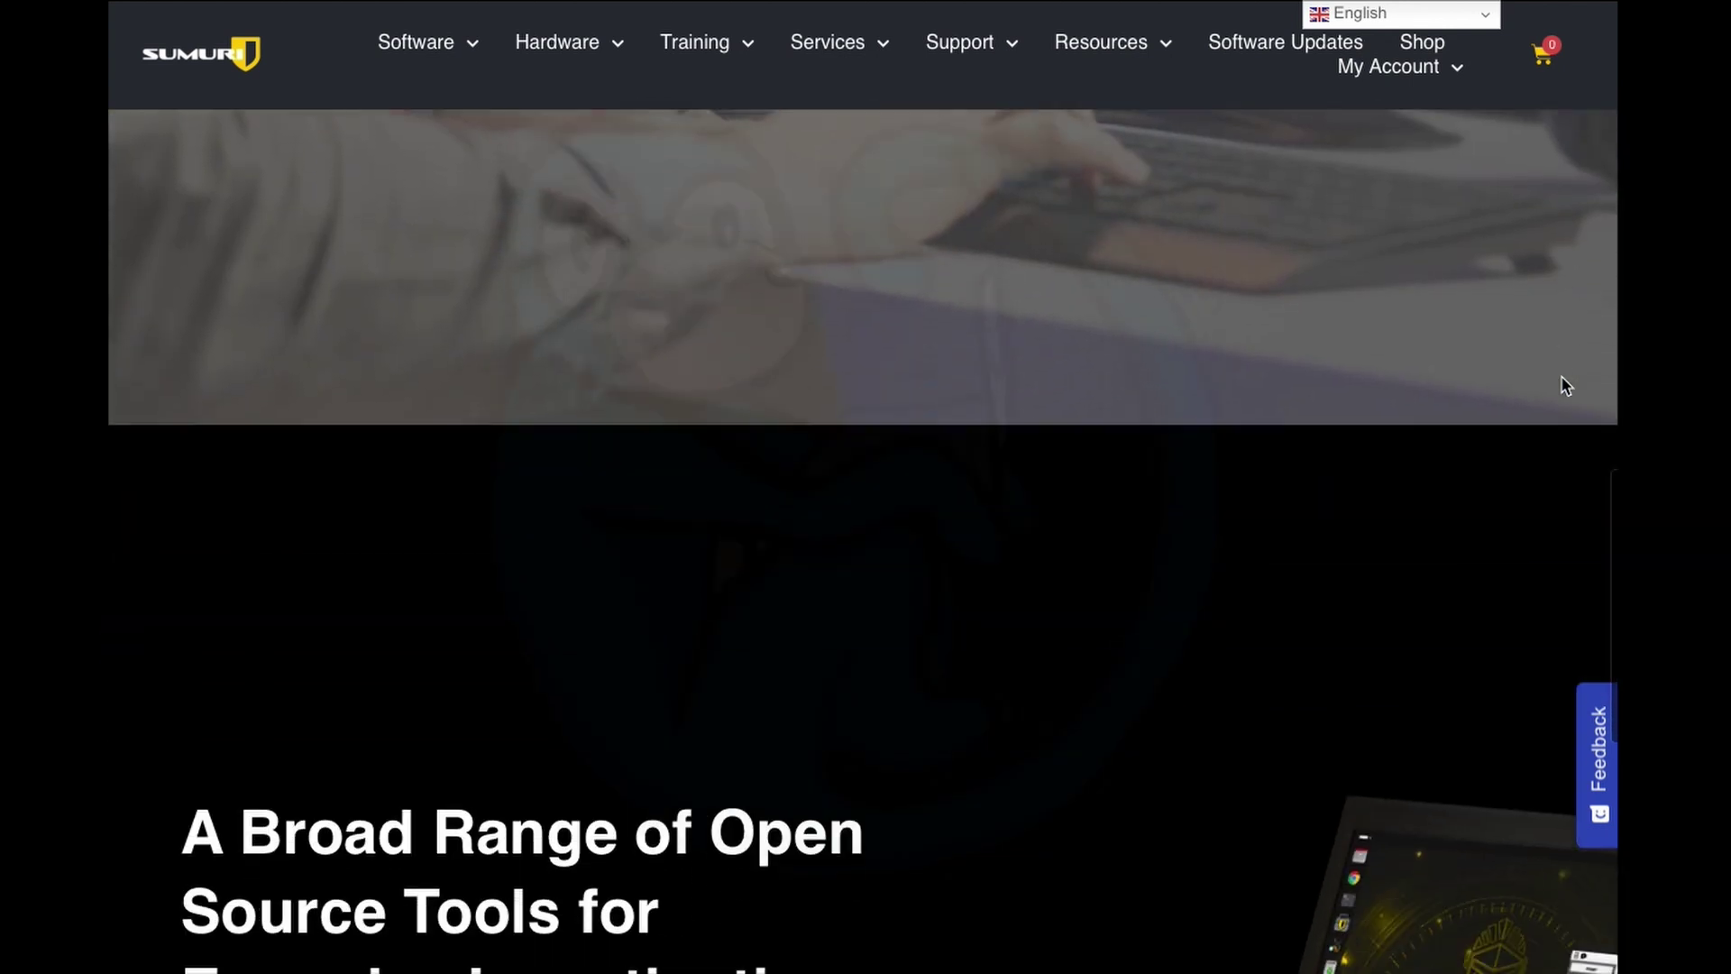
pyautogui.scroll(-3, 1565, 386)
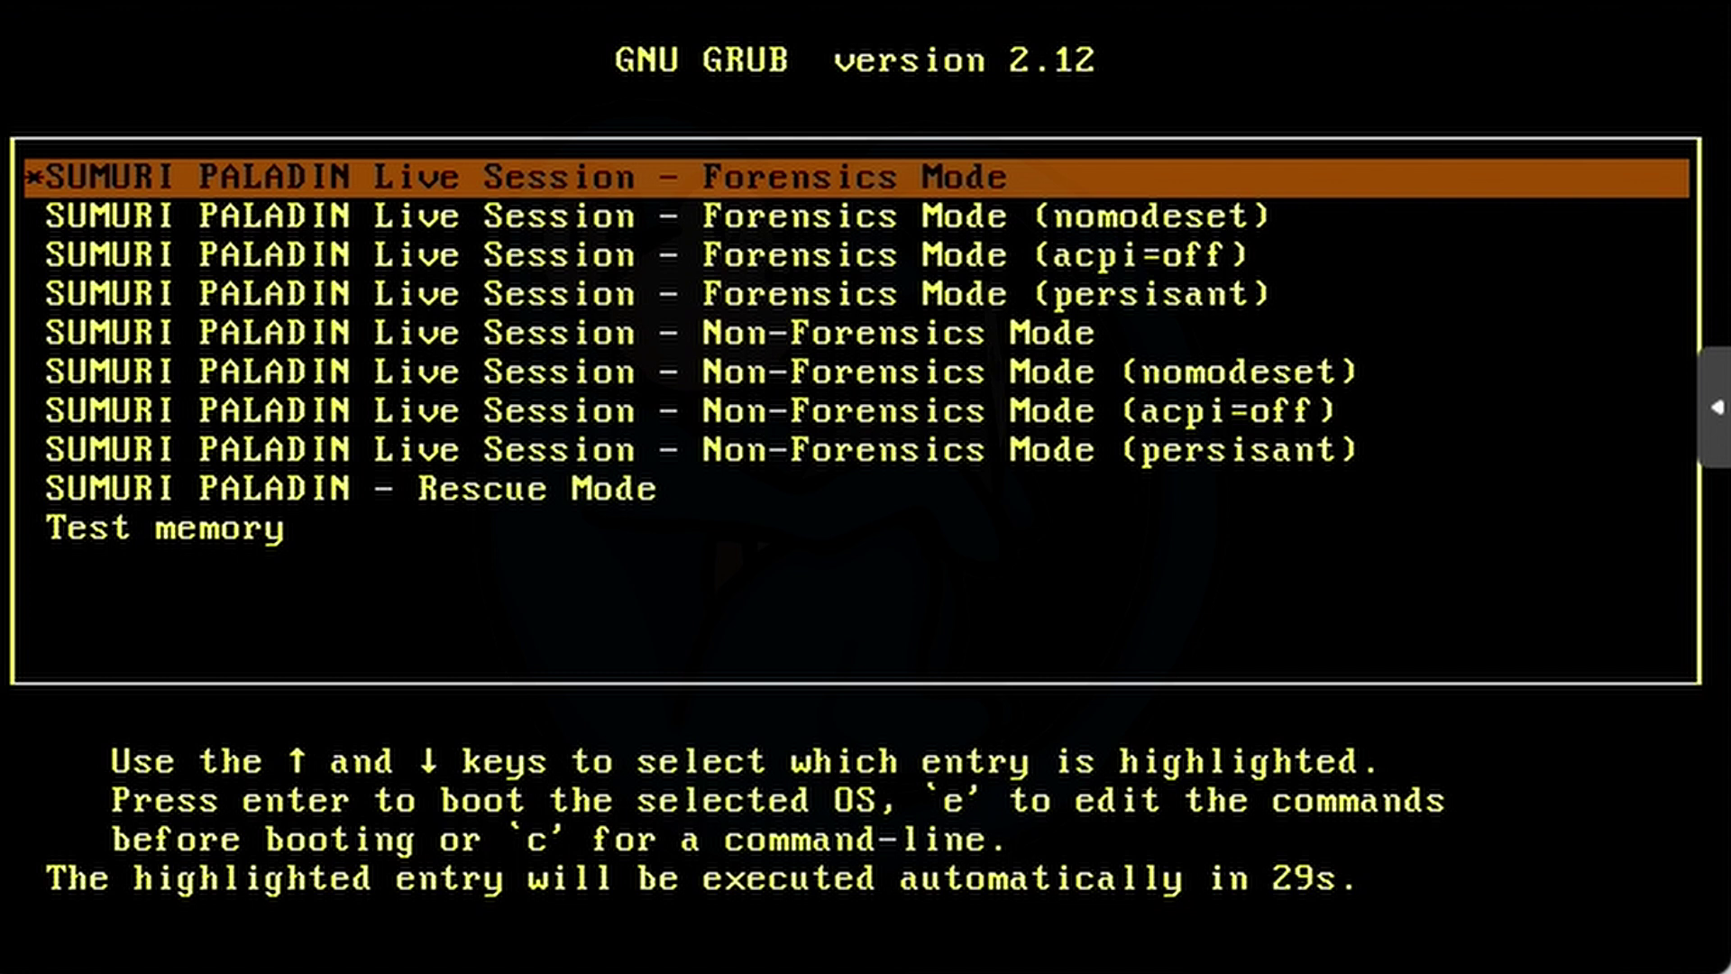
# Highlight the Forensics Mode (acpi=off) entry in the GRUB menu
pyautogui.press('Down')
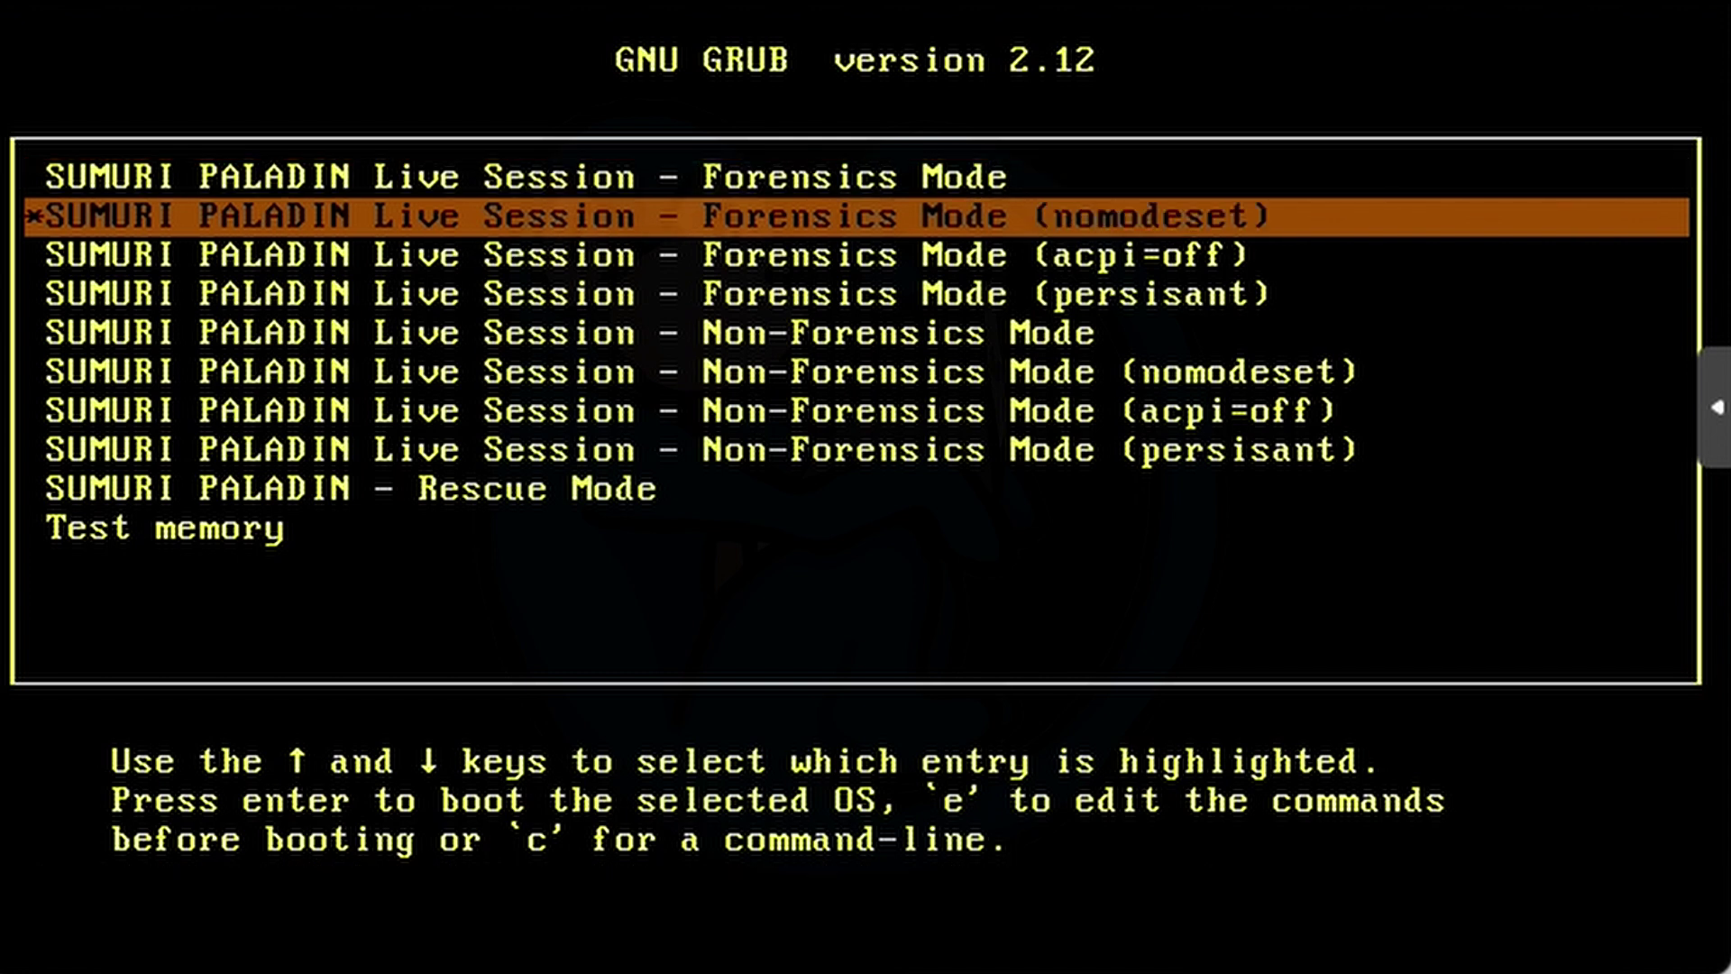
pyautogui.press('Down')
pyautogui.press('Down')
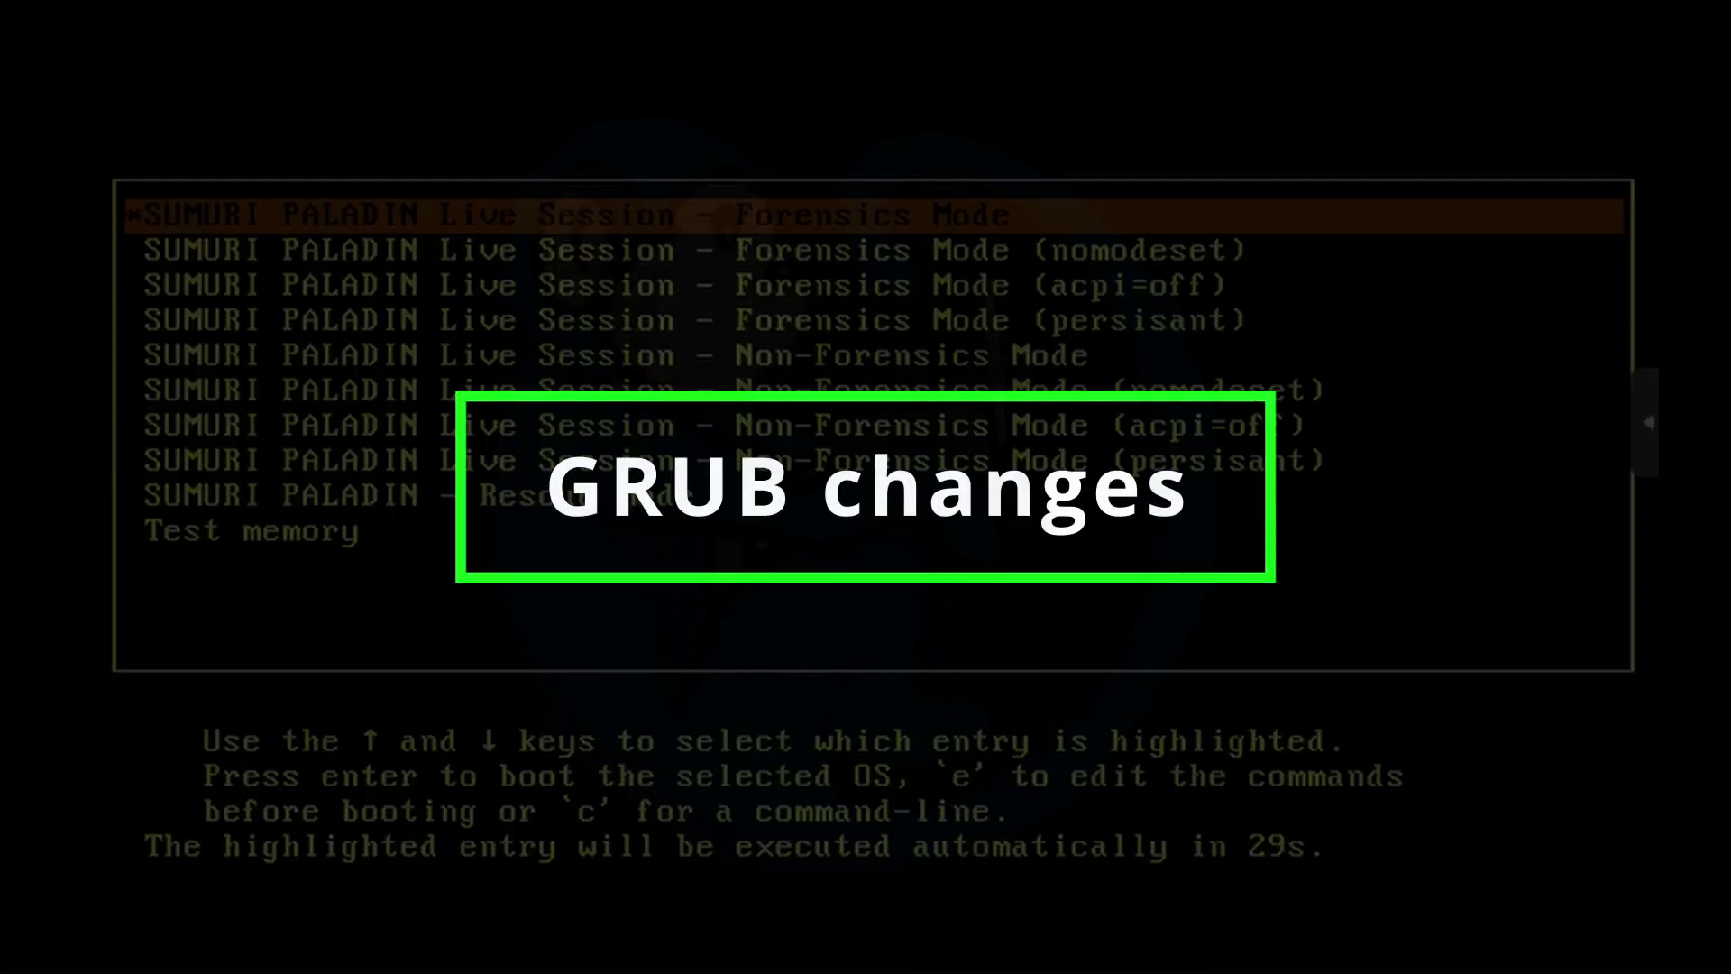
# Browse the GRUB entries down to Non-Forensics Mode (nomodeset), then return to Forensics Mode to boot
pyautogui.press('Down')
pyautogui.press('Down')
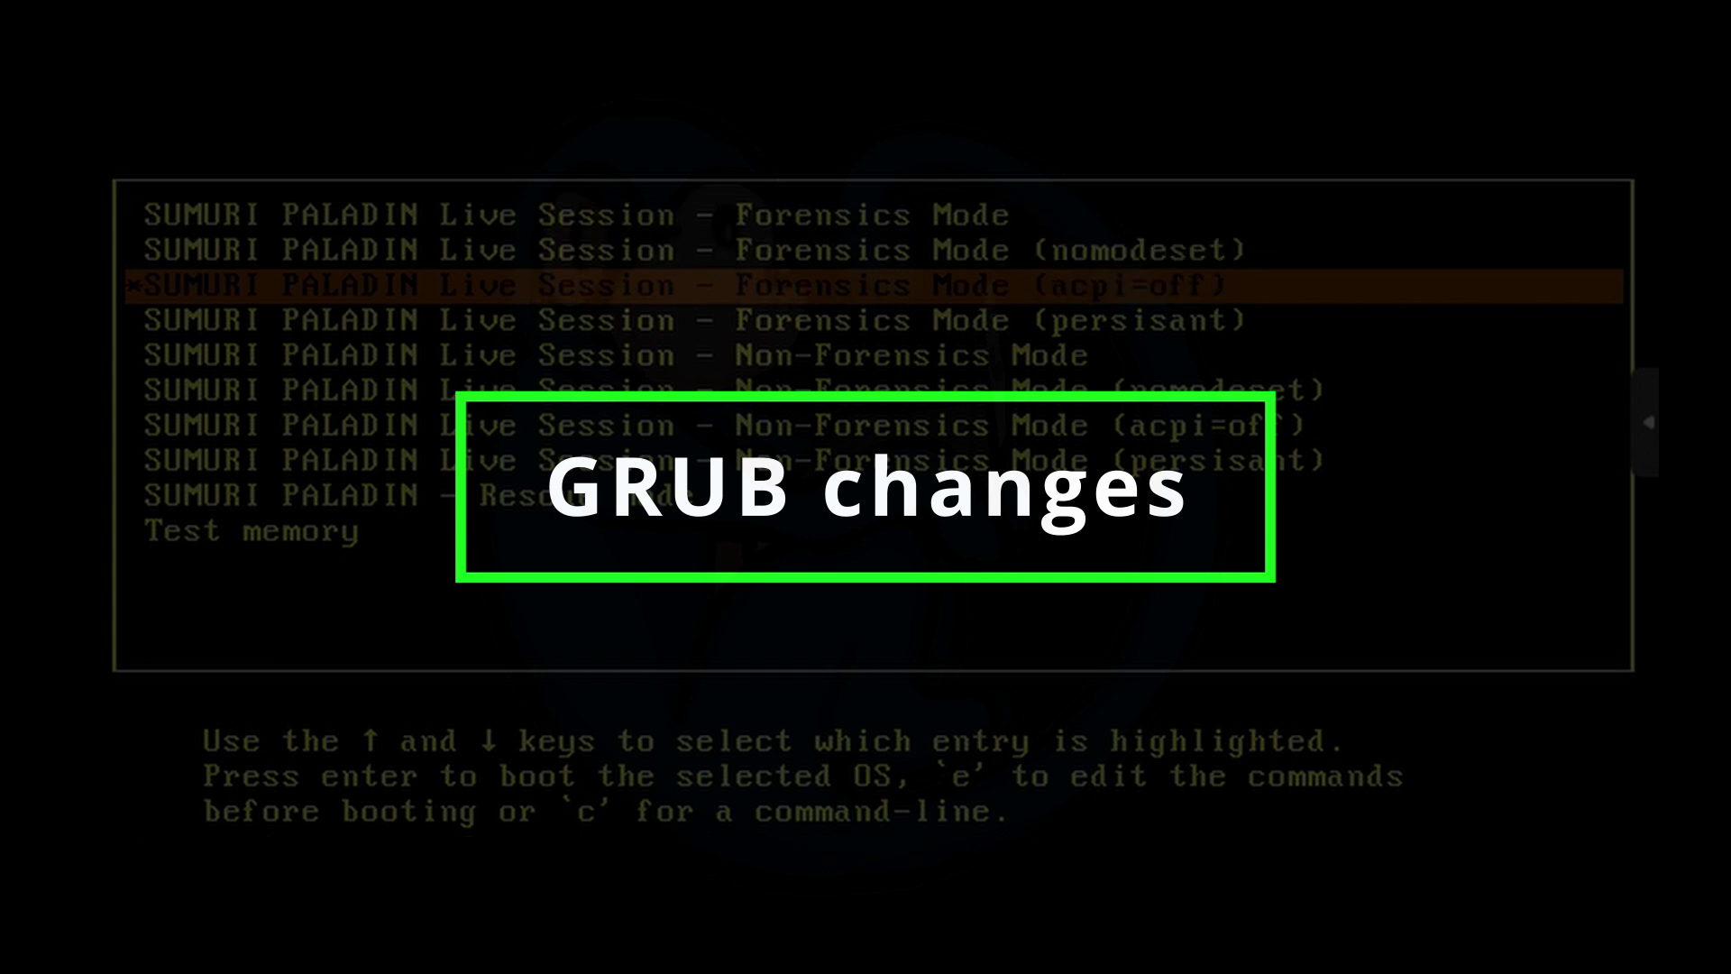
pyautogui.press('Down')
pyautogui.press('Down')
pyautogui.press('Down')
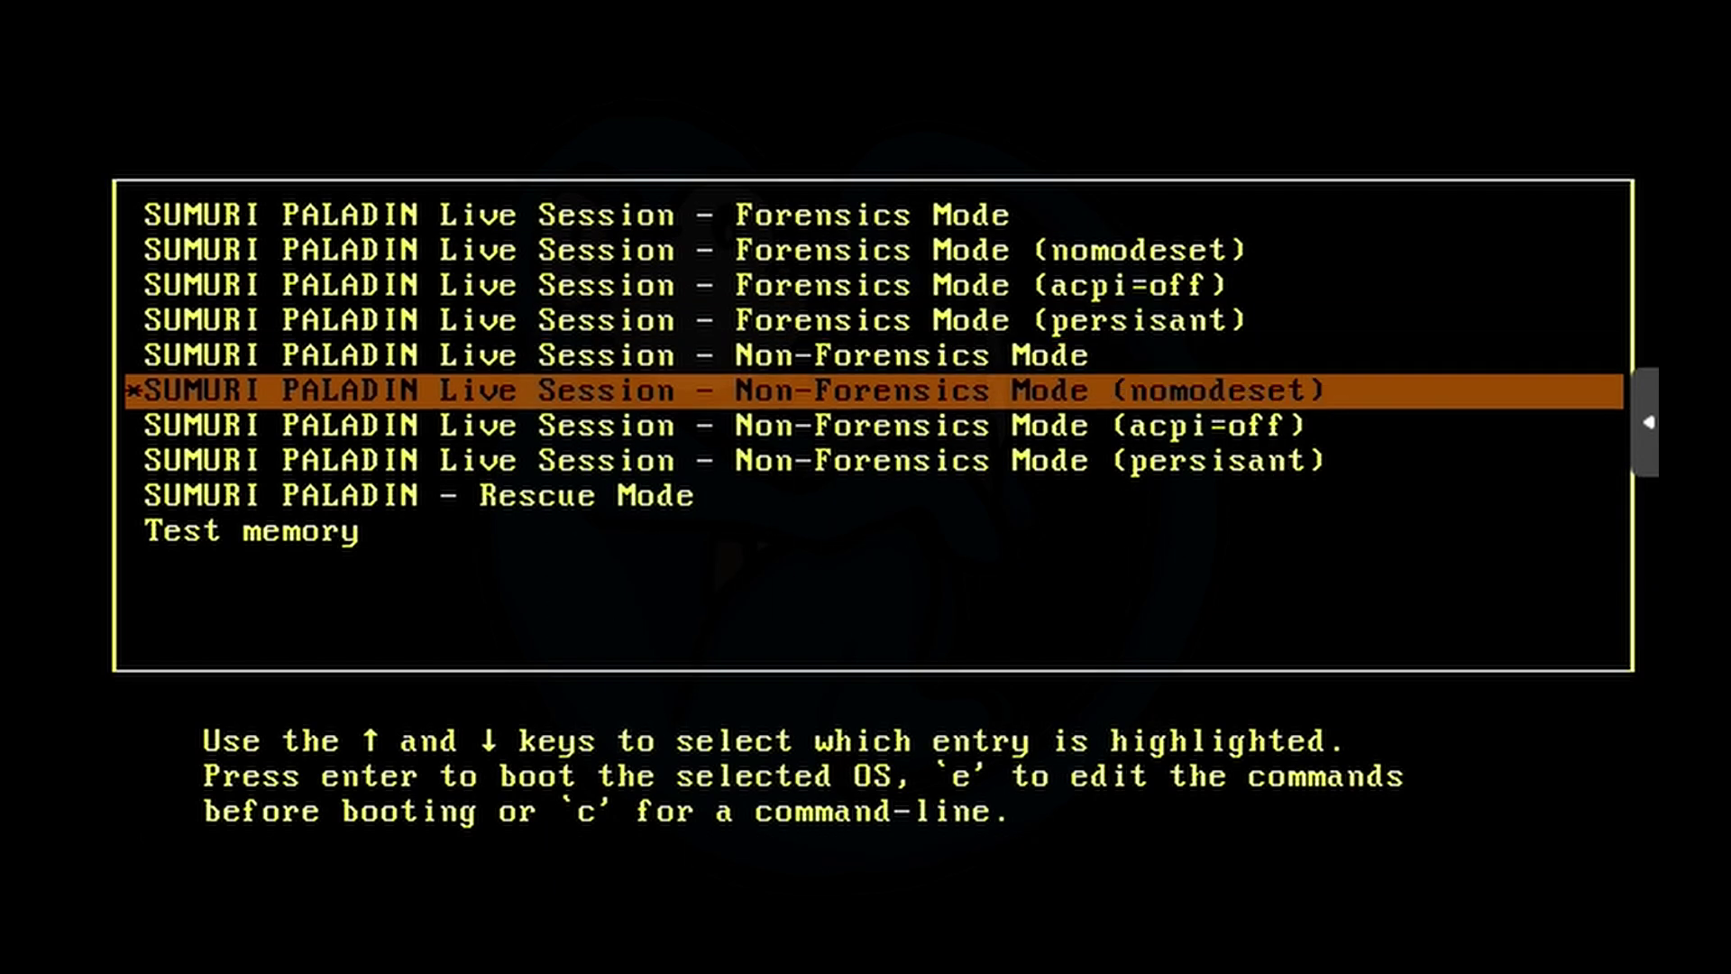
pyautogui.press('Down')
pyautogui.press('Down')
pyautogui.press('Up')
pyautogui.press('Up')
pyautogui.press('Up')
pyautogui.press('Up')
pyautogui.press('Up')
pyautogui.press('Up')
pyautogui.press('Up')
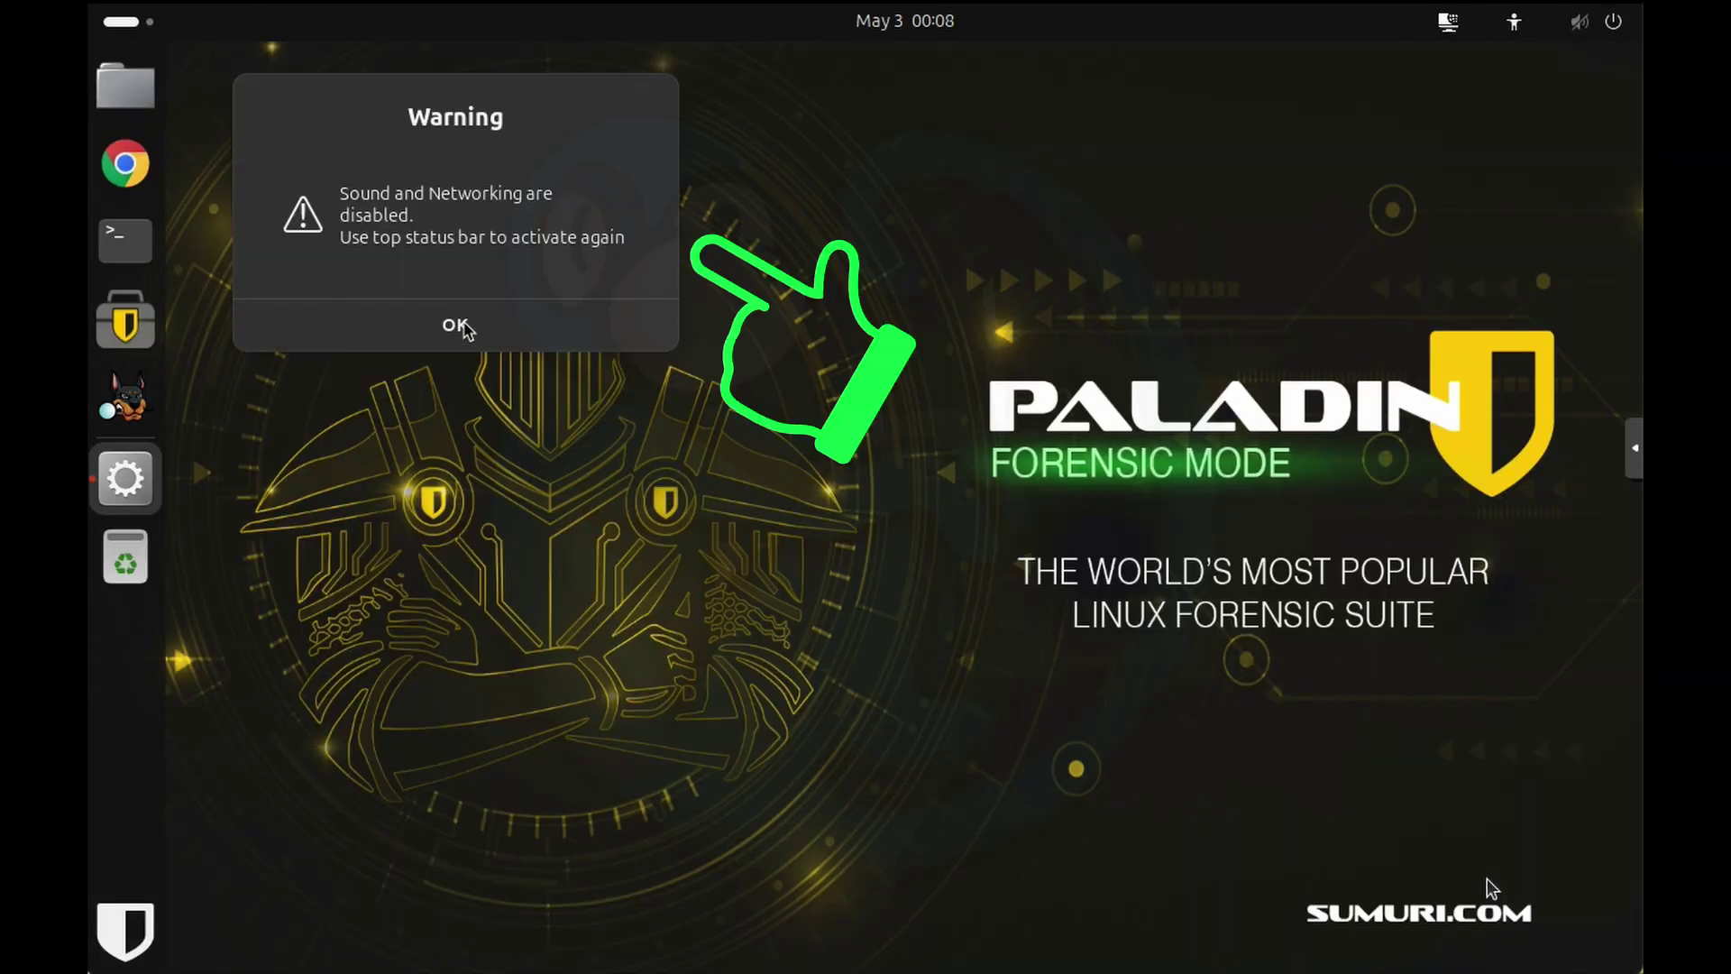
# Dismiss the sound-and-networking warning and launch the PALADIN terminal from the dock
pyautogui.click(458, 326)
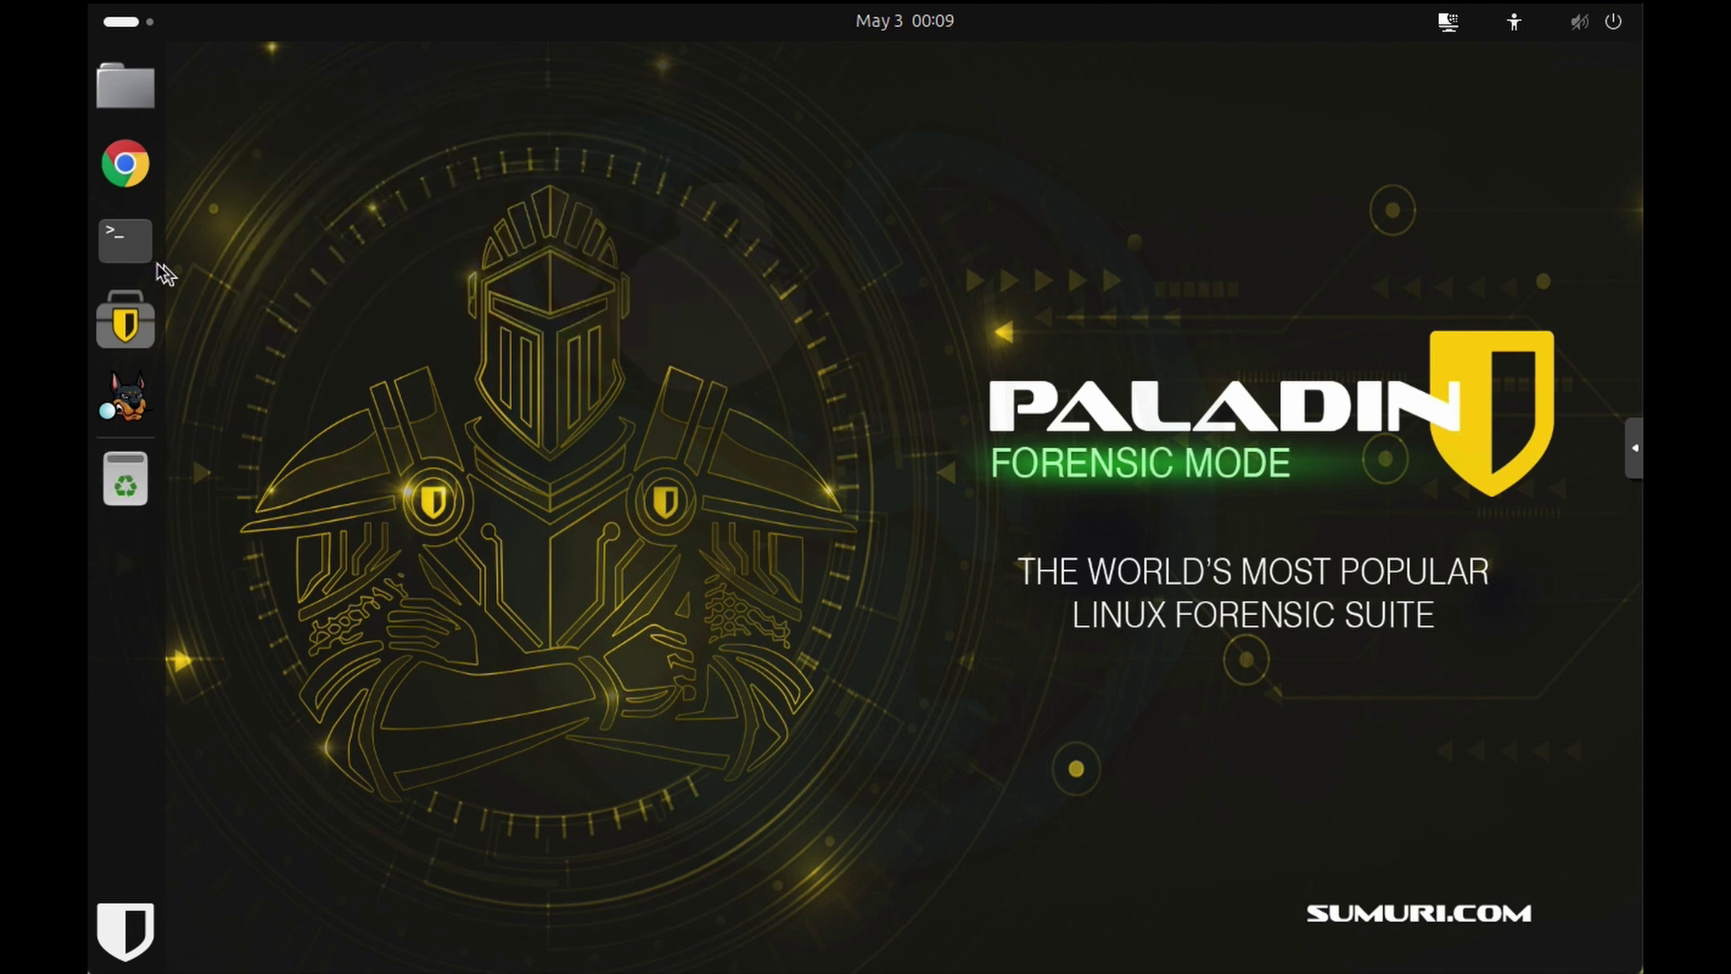
pyautogui.click(137, 250)
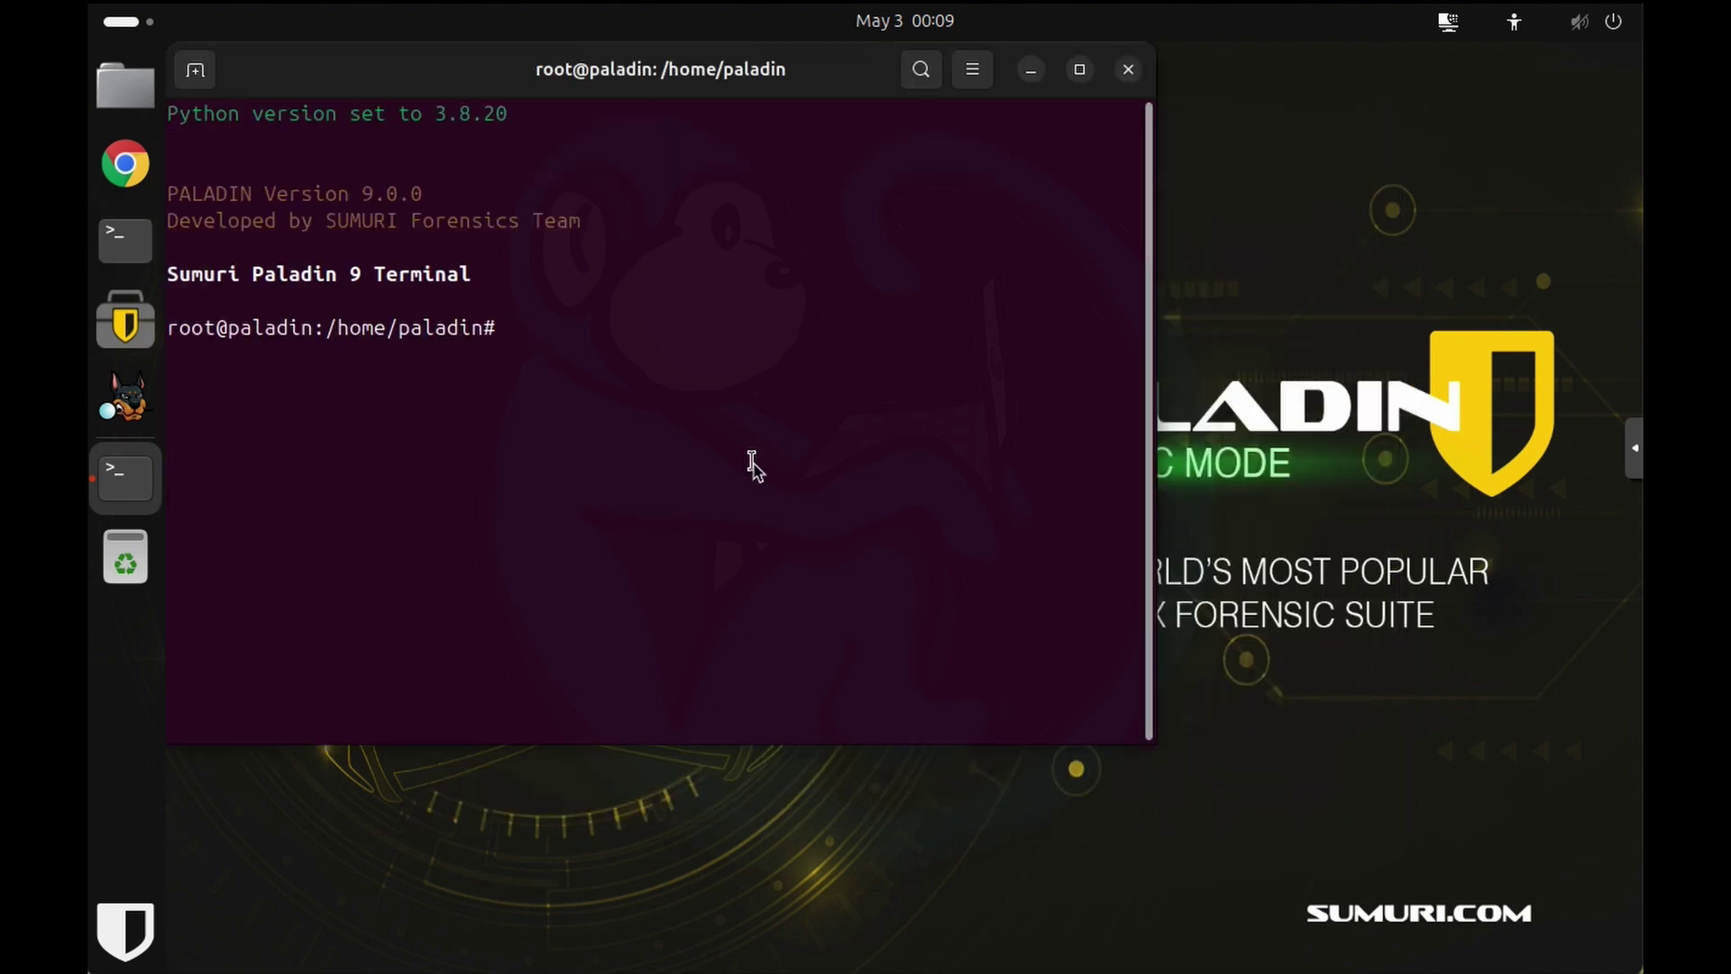
# Run 'uname -a' and 'more /etc/os-release' to show kernel and OS release details
pyautogui.write('uname -')
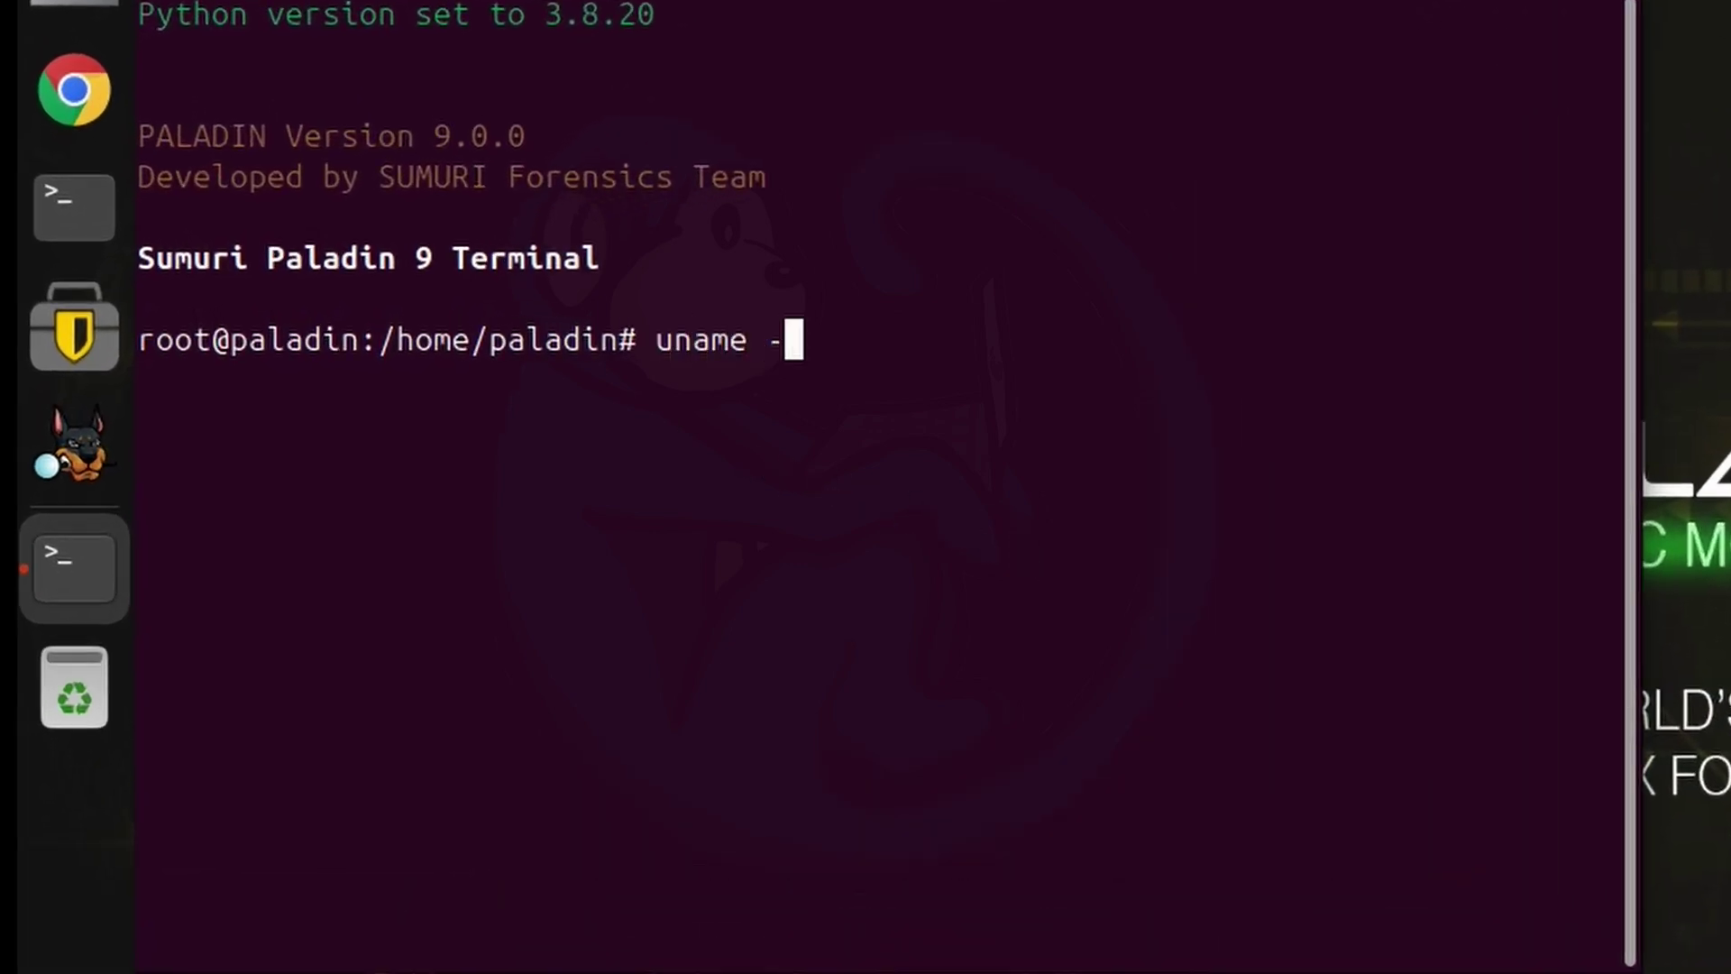
pyautogui.write('a')
pyautogui.press('Return')
pyautogui.write('more /etc/os-')
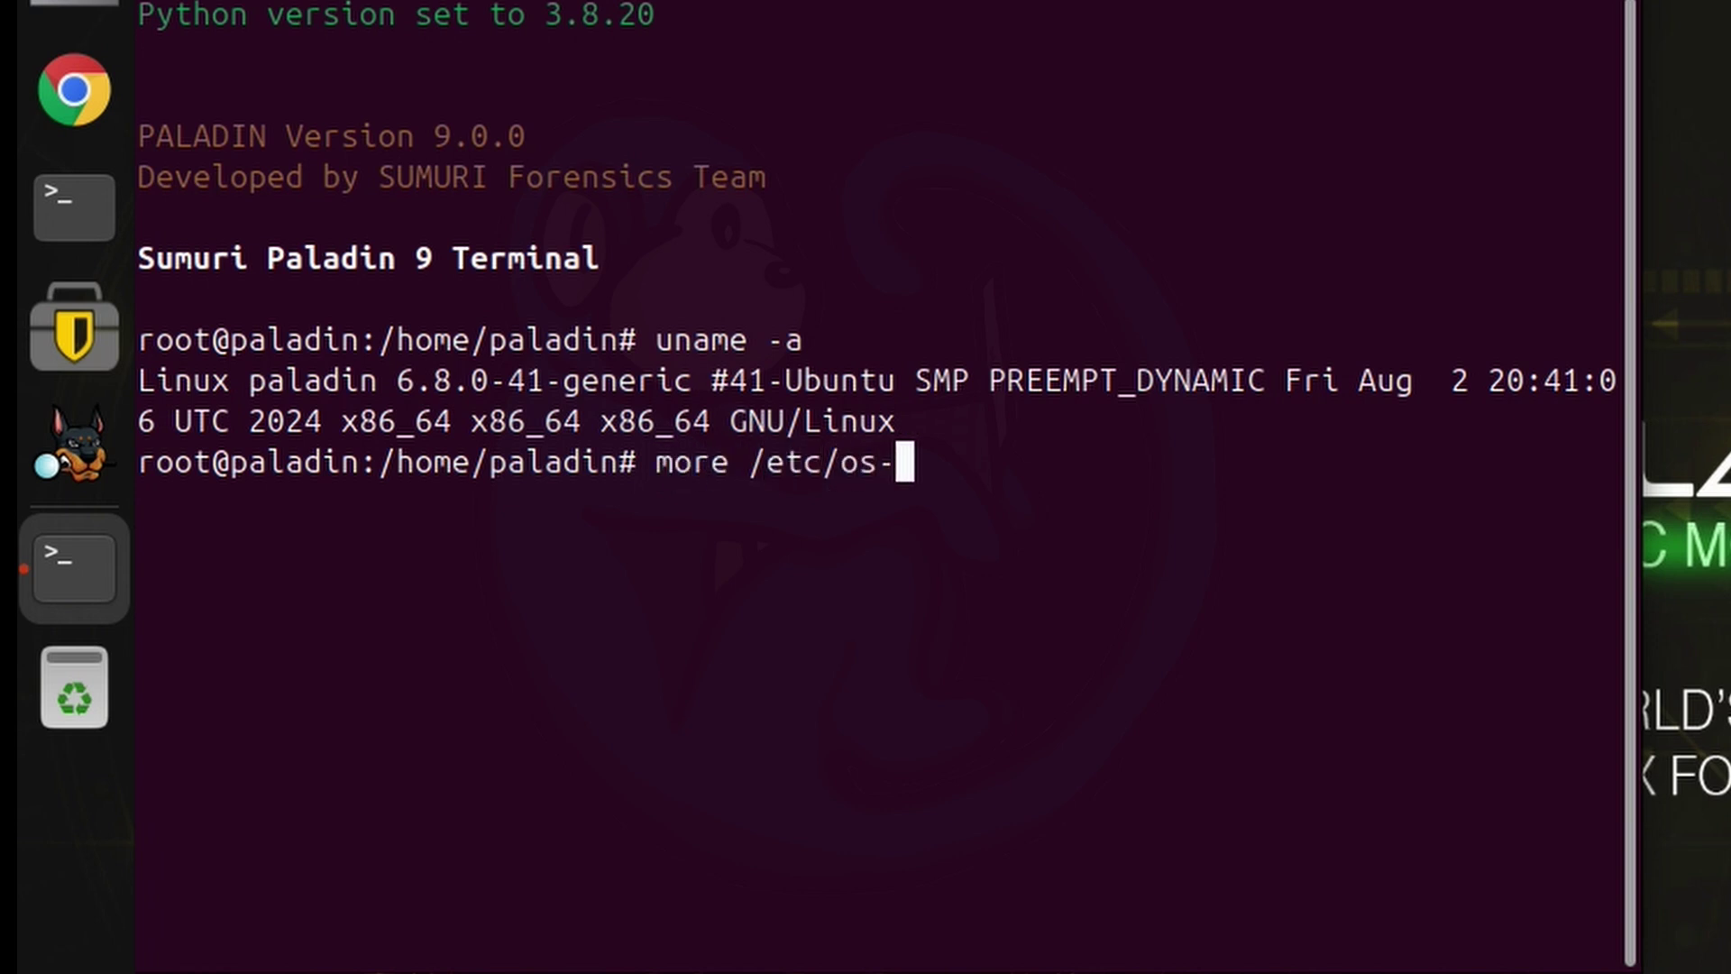
pyautogui.write('release')
pyautogui.press('Return')
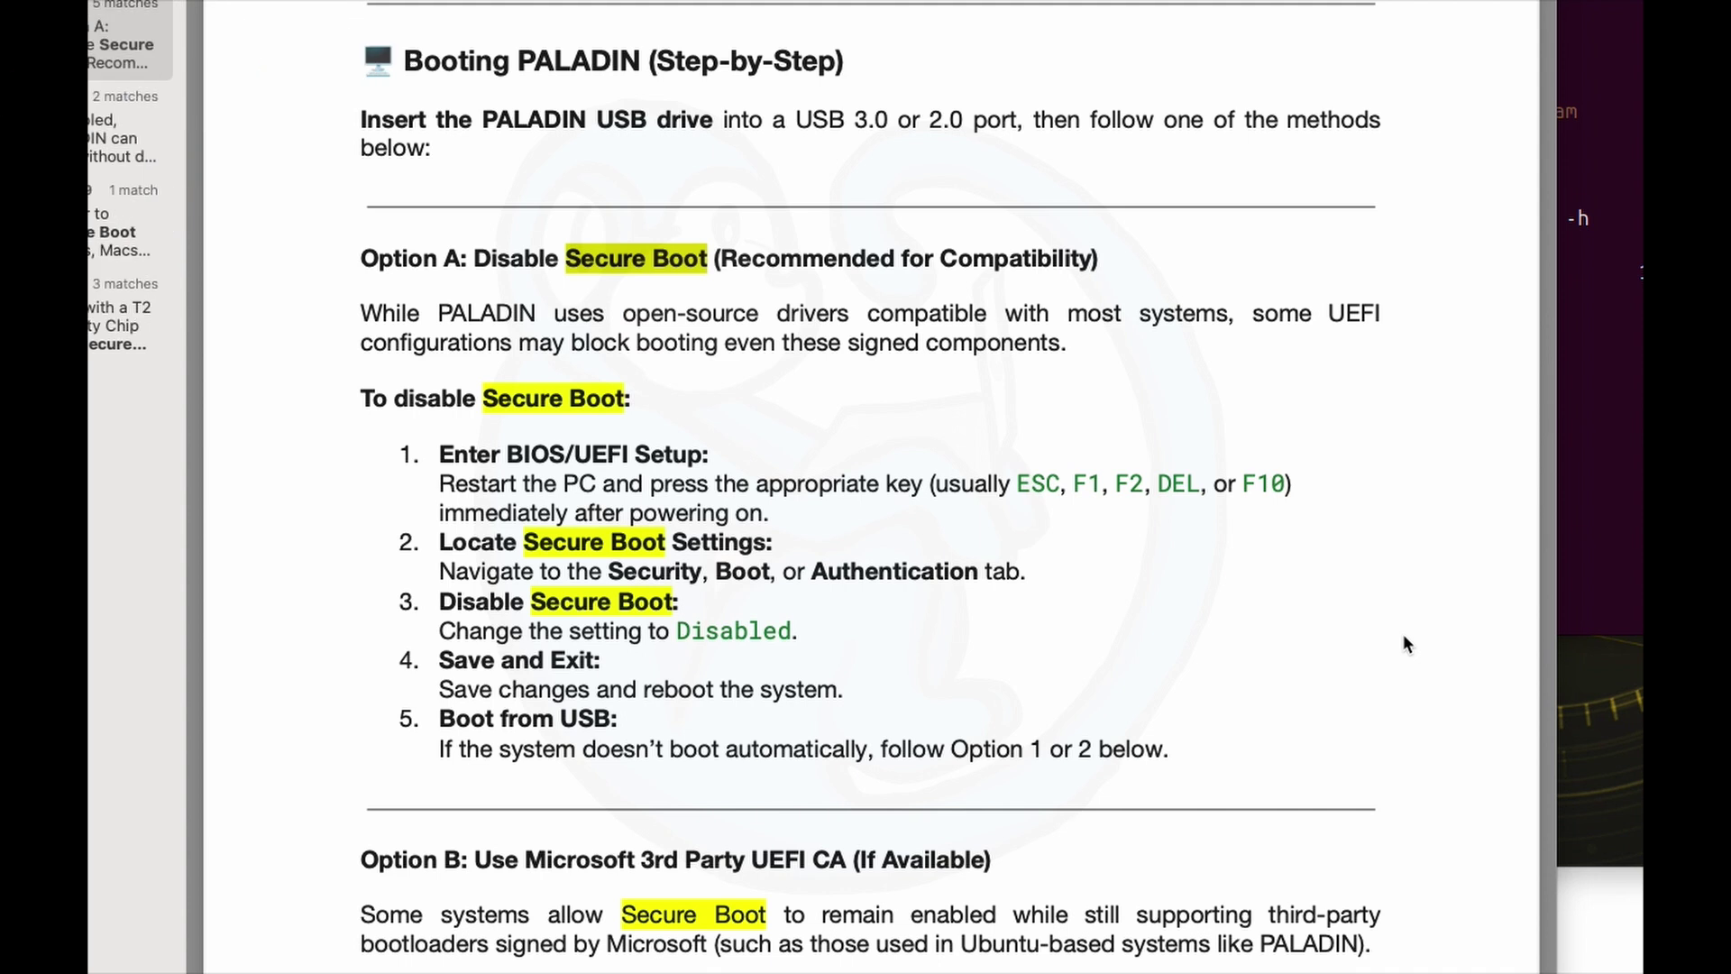
# Read through the PDF's Secure Boot instructions, then launch Autopsy from the dock
pyautogui.scroll(-3, 1403, 636)
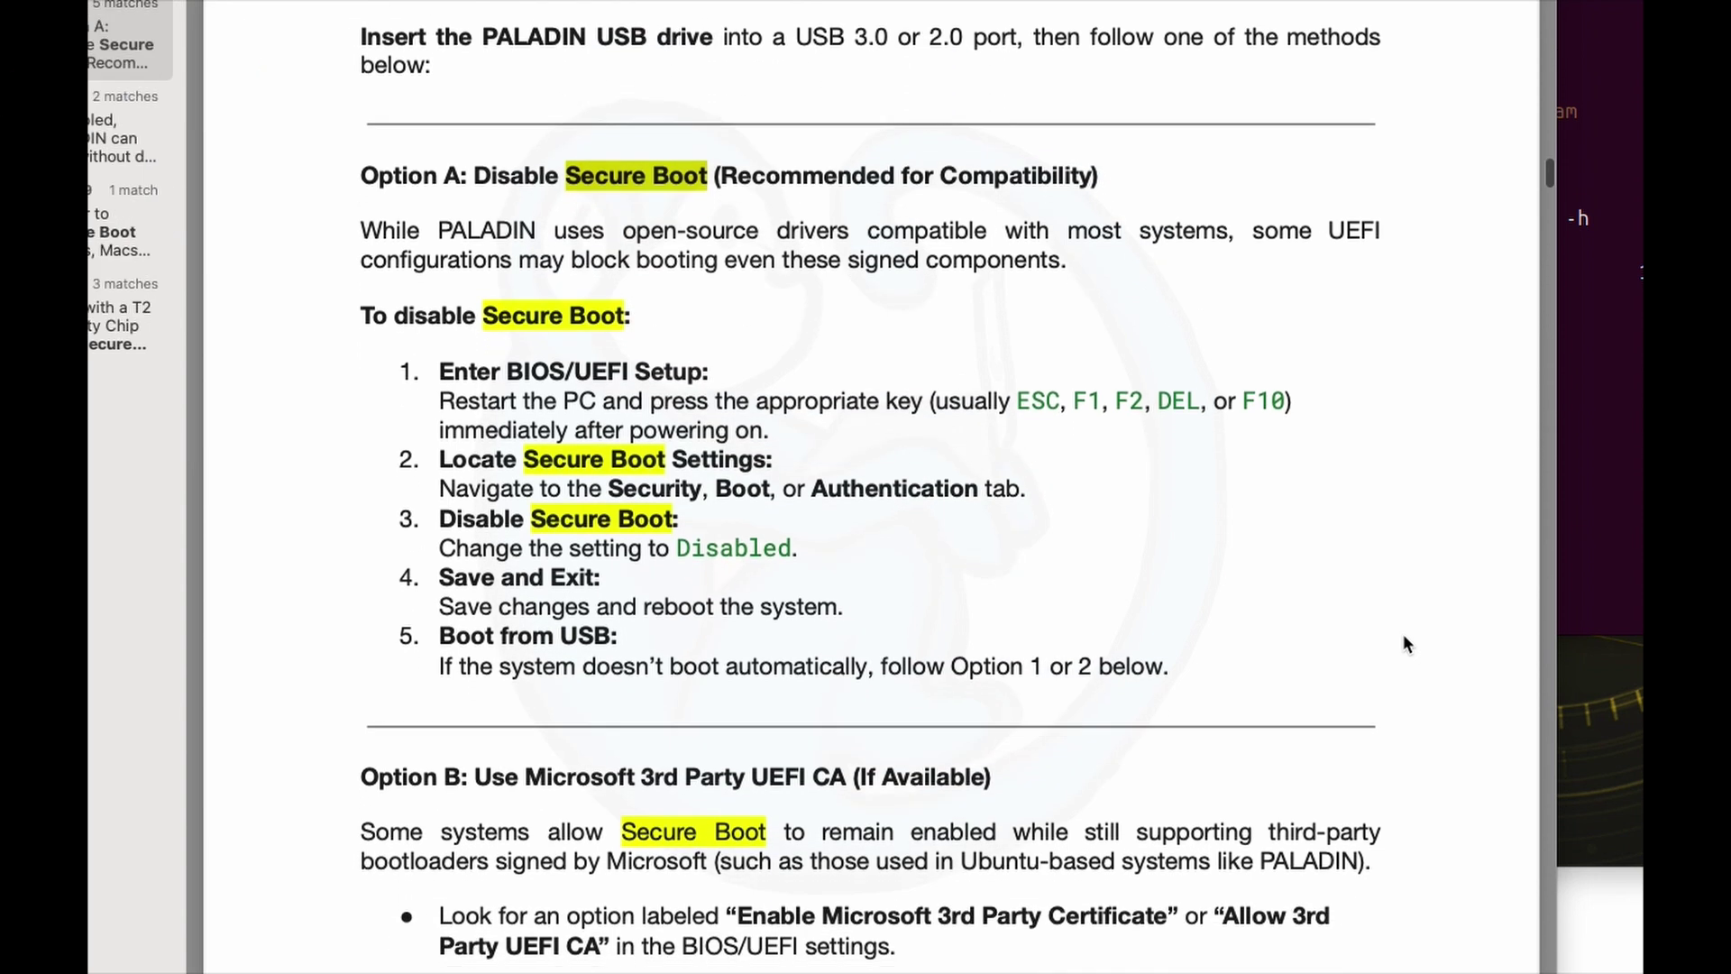
pyautogui.scroll(-3, 1403, 636)
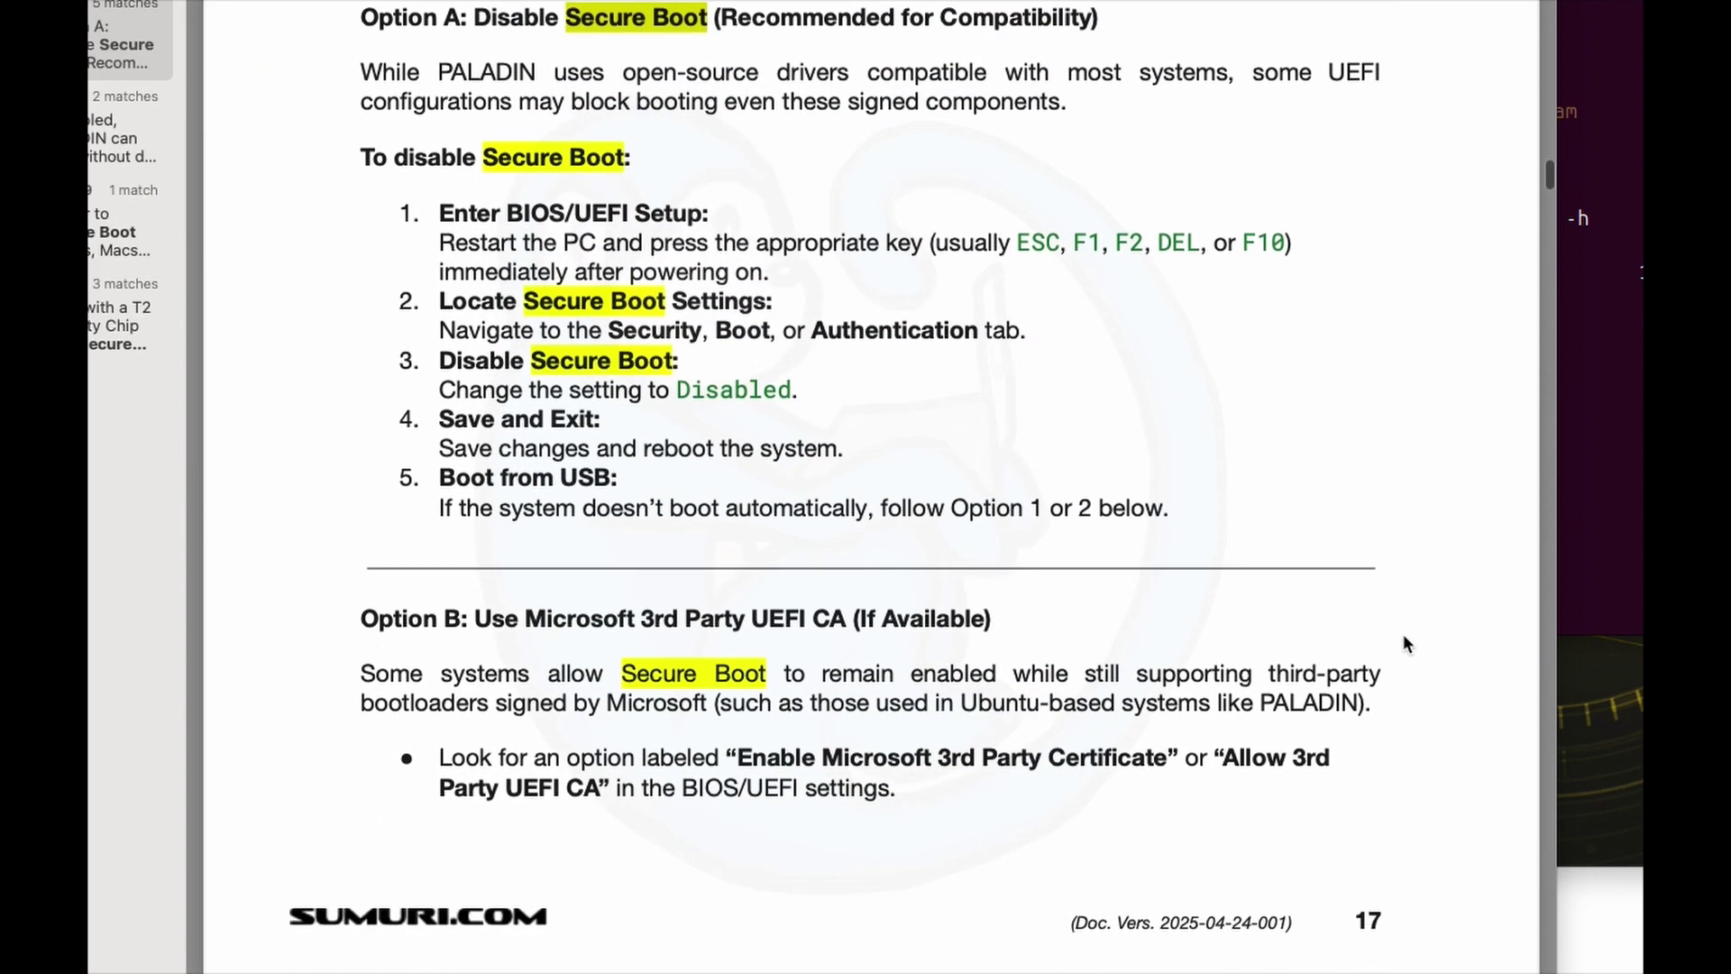
pyautogui.scroll(-5, 1403, 643)
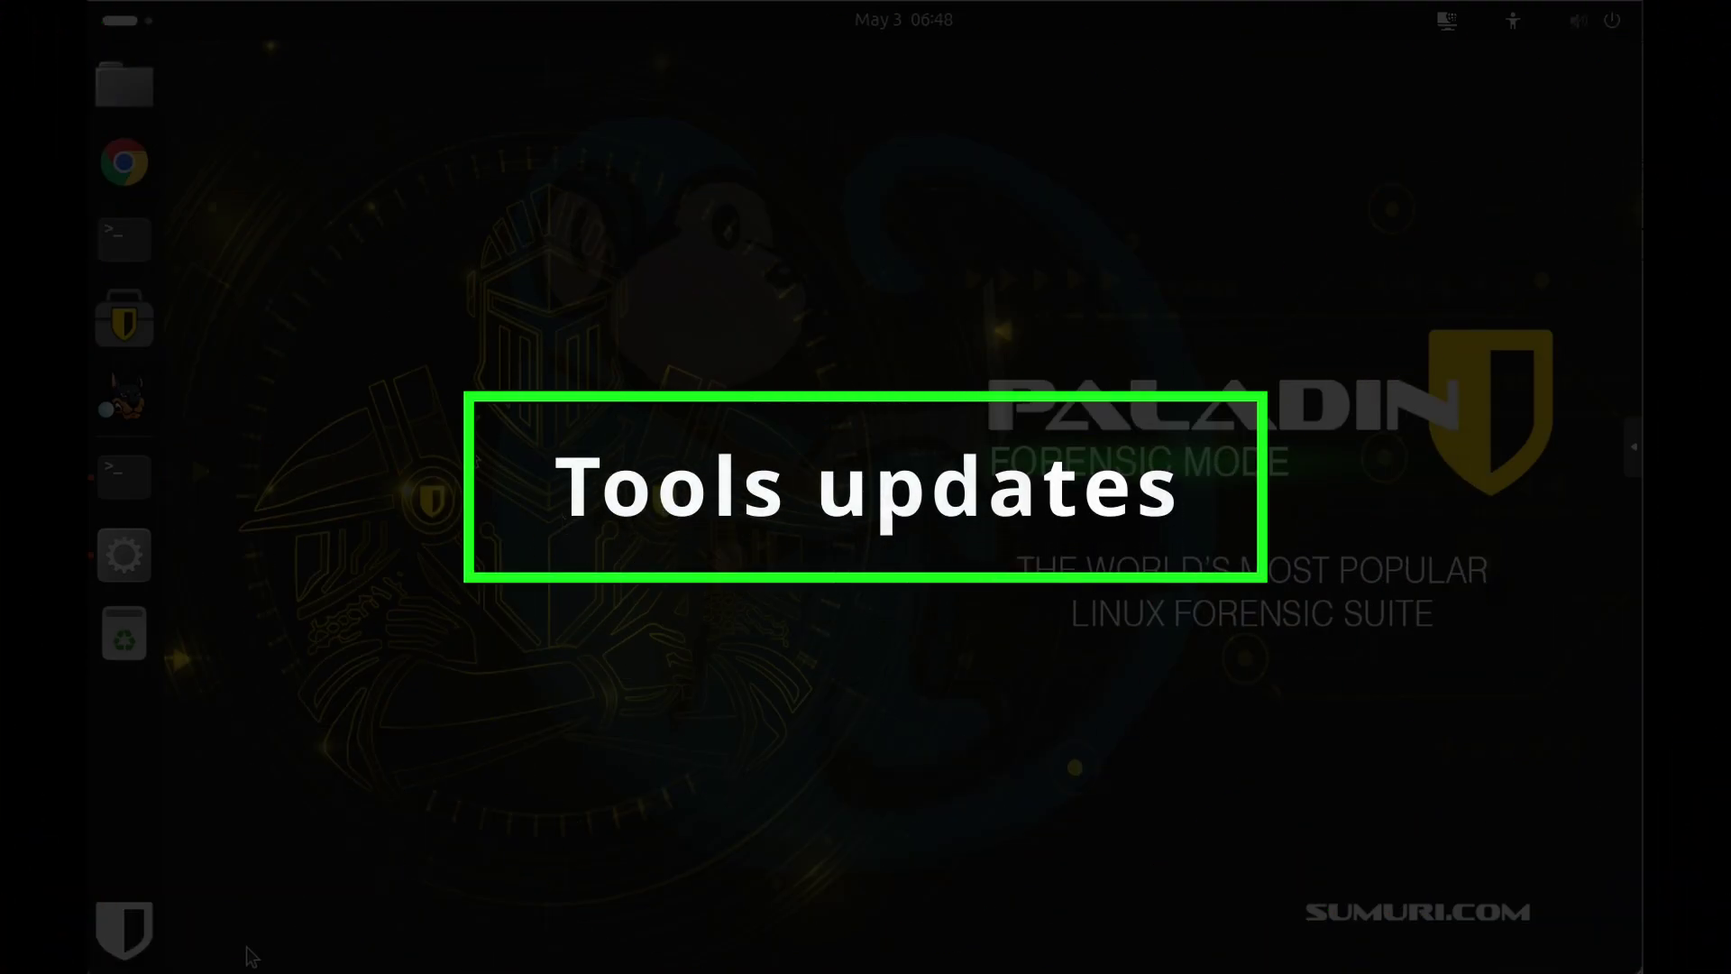
pyautogui.click(144, 408)
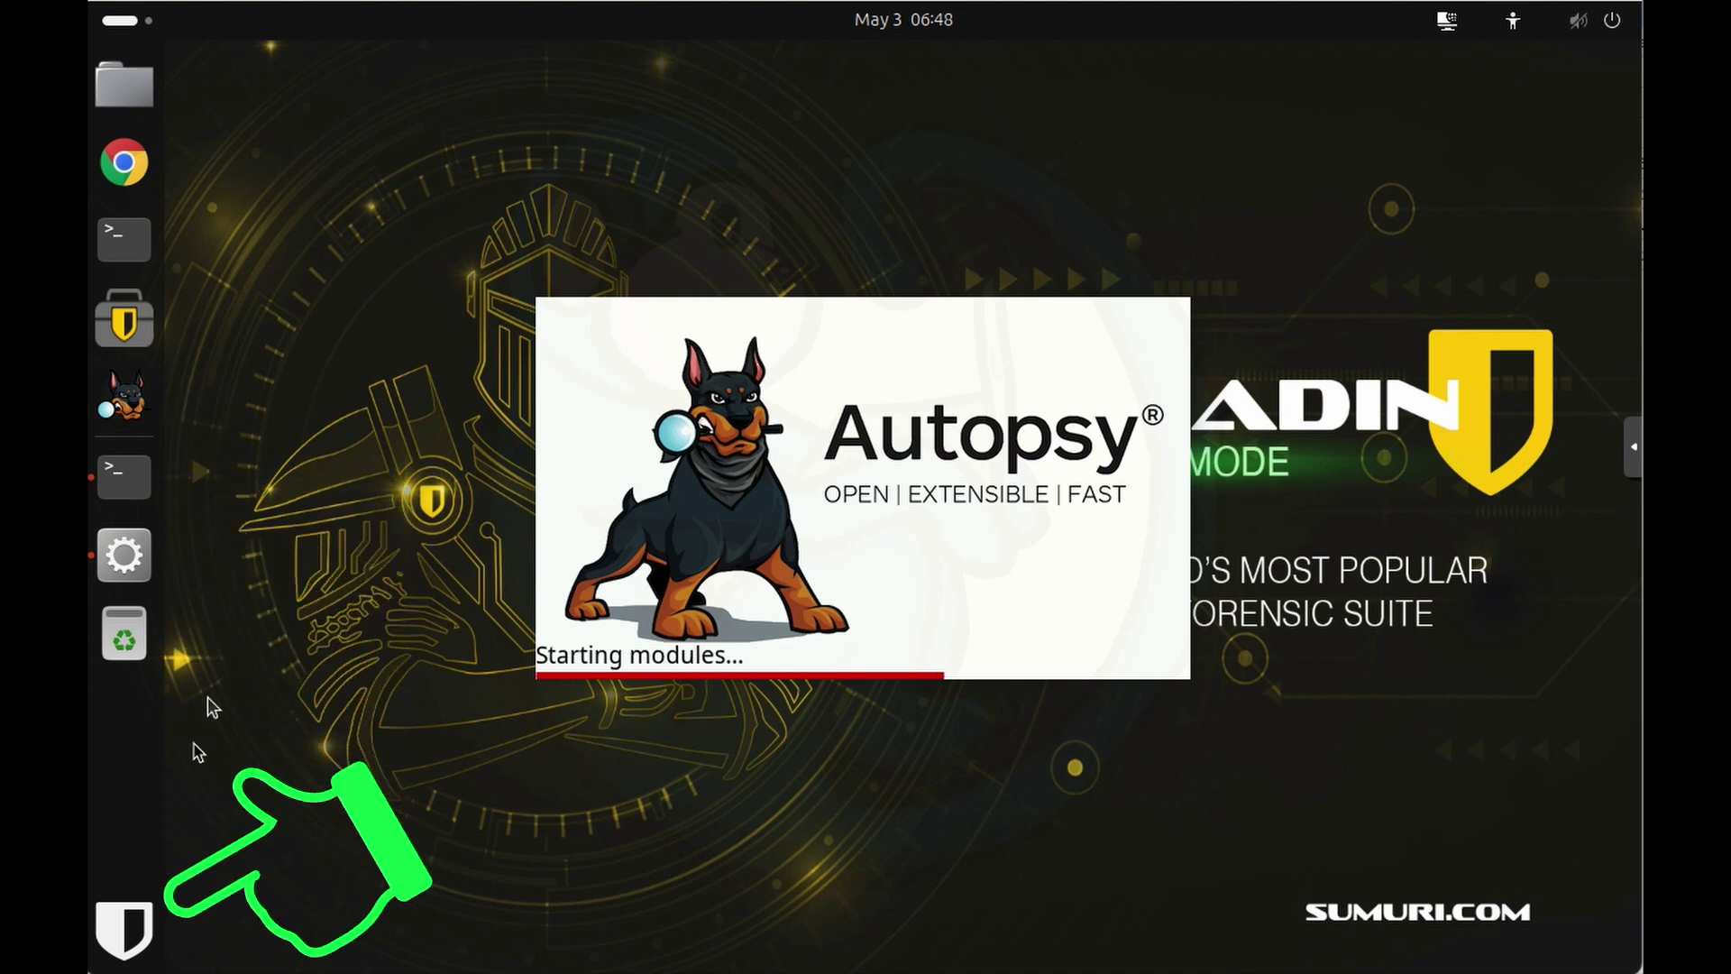
# Bring up the PALADIN grid of forensic tool categories while Autopsy loads
pyautogui.click(125, 932)
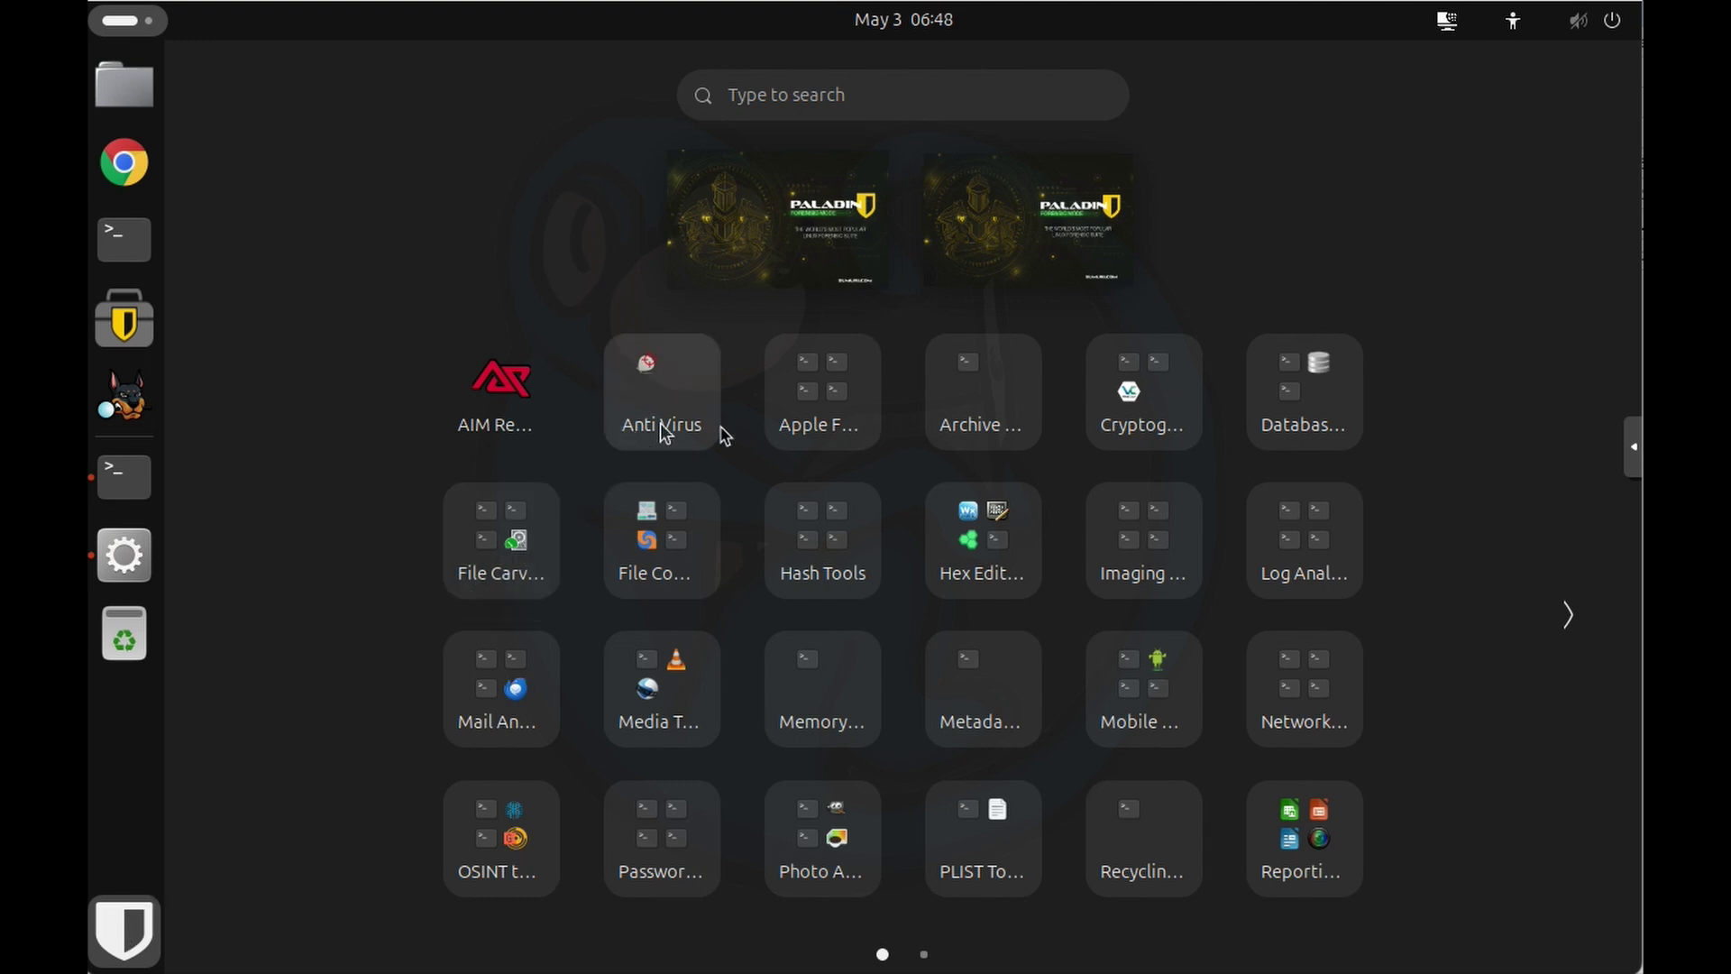
pyautogui.click(783, 429)
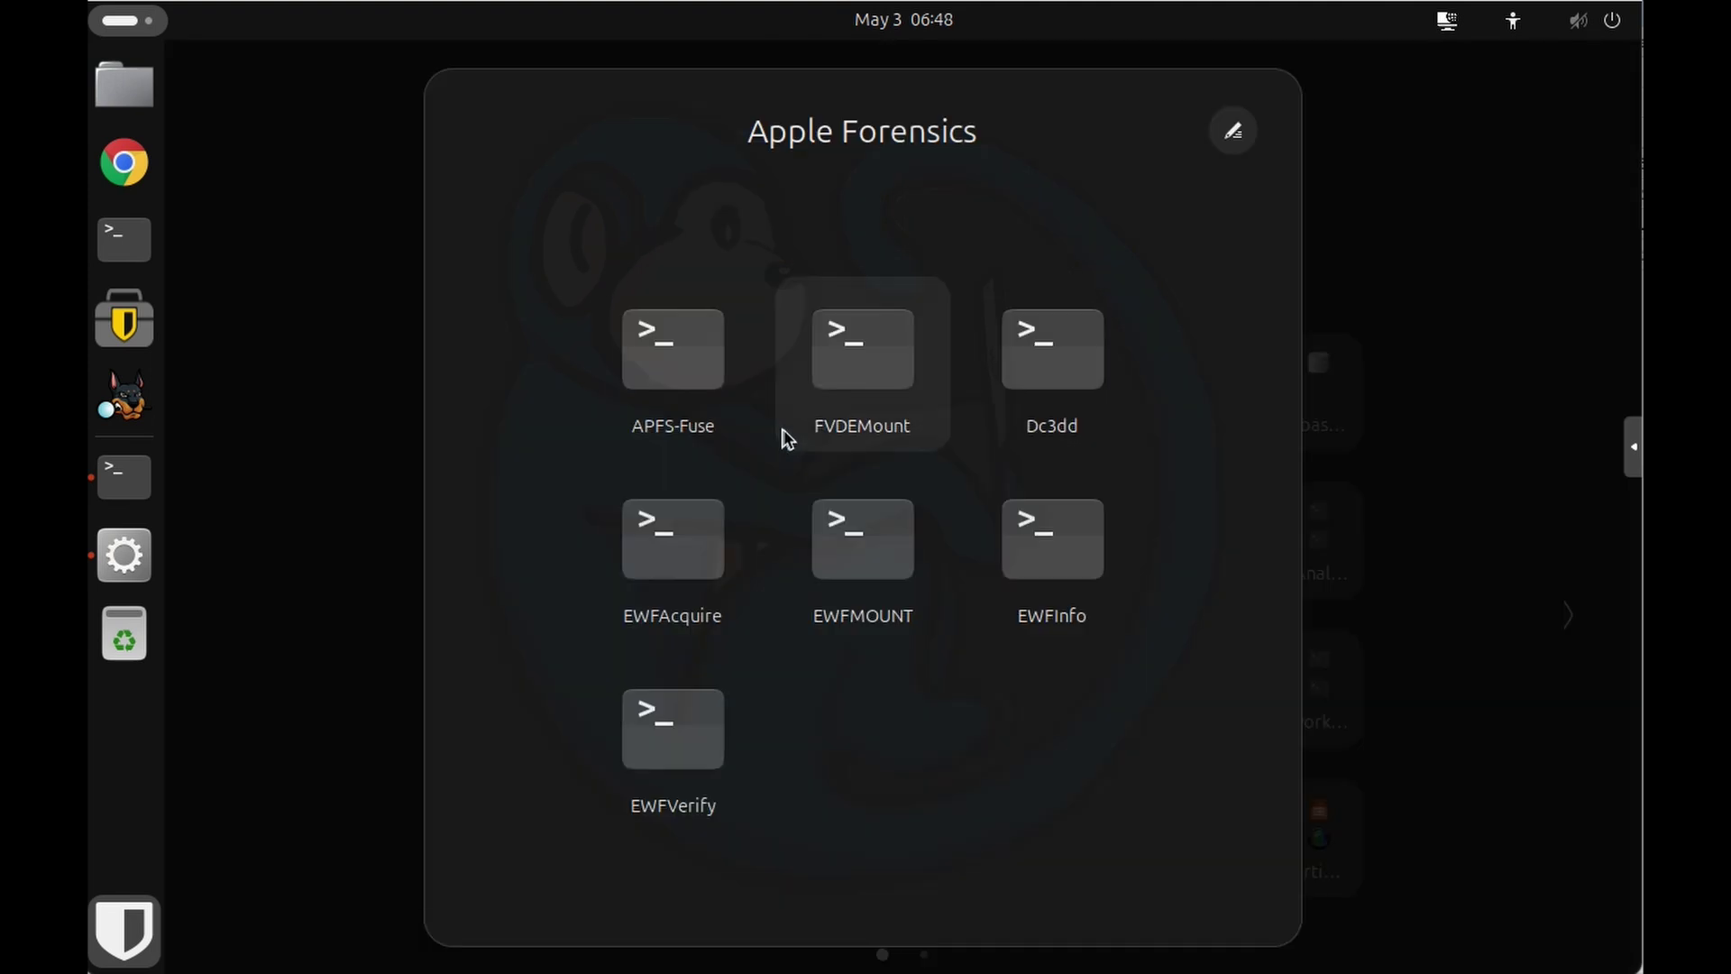
pyautogui.click(1569, 411)
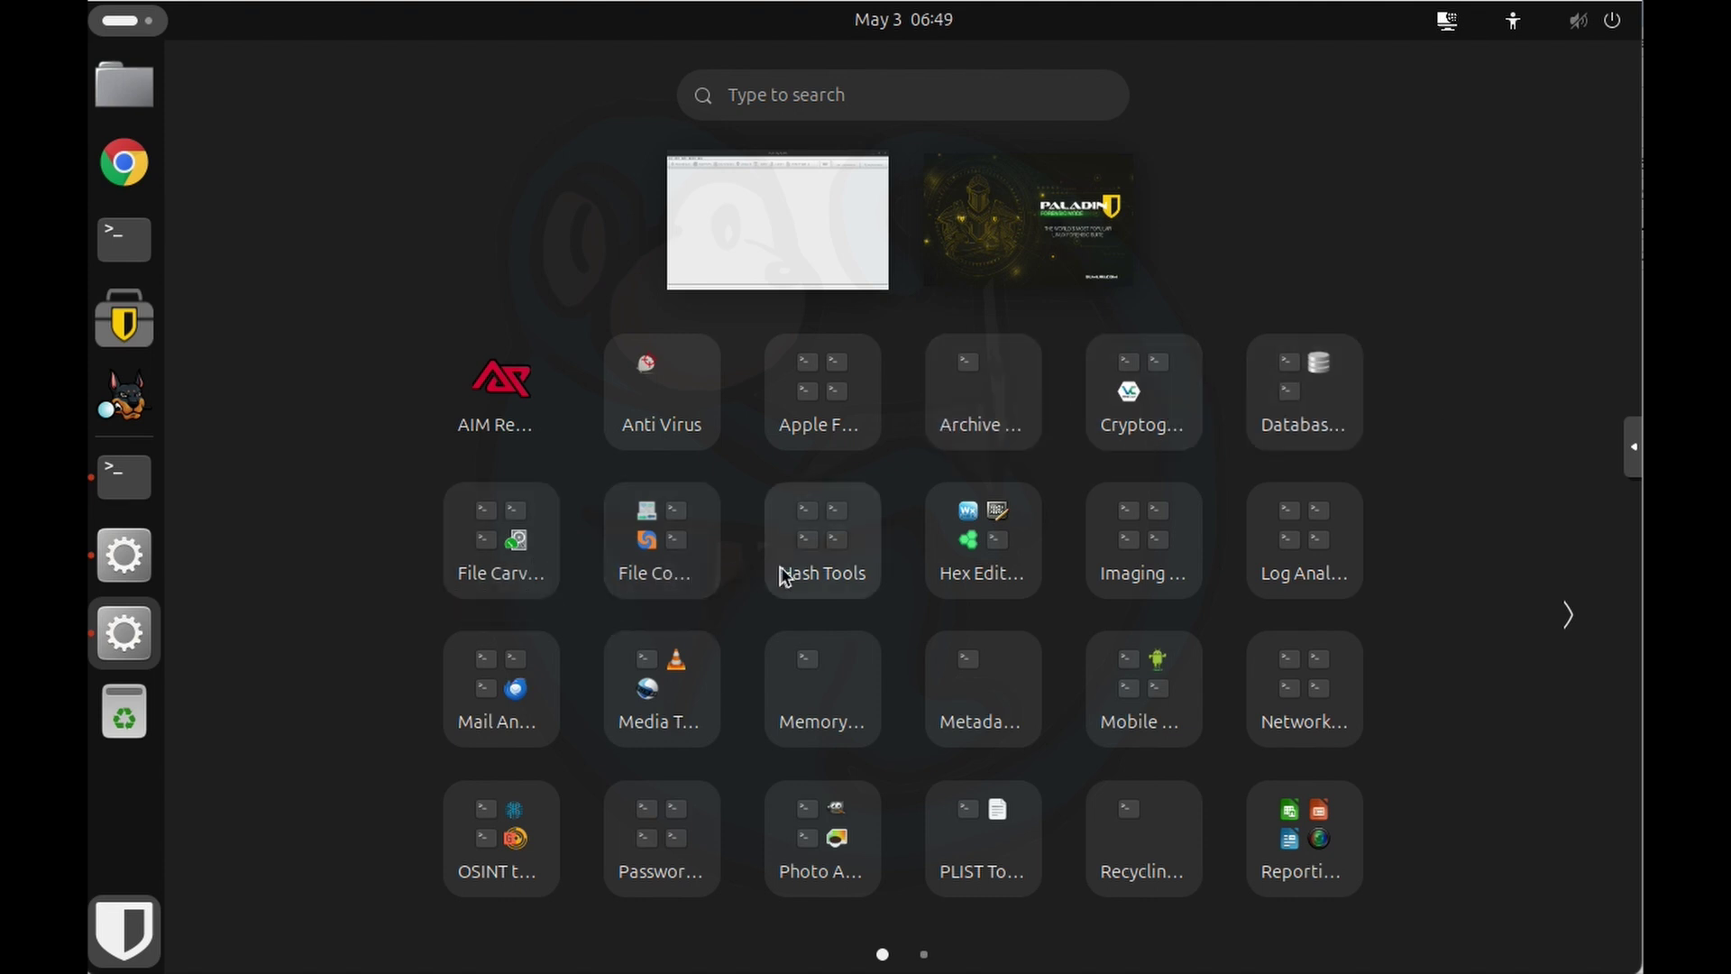
pyautogui.click(1091, 562)
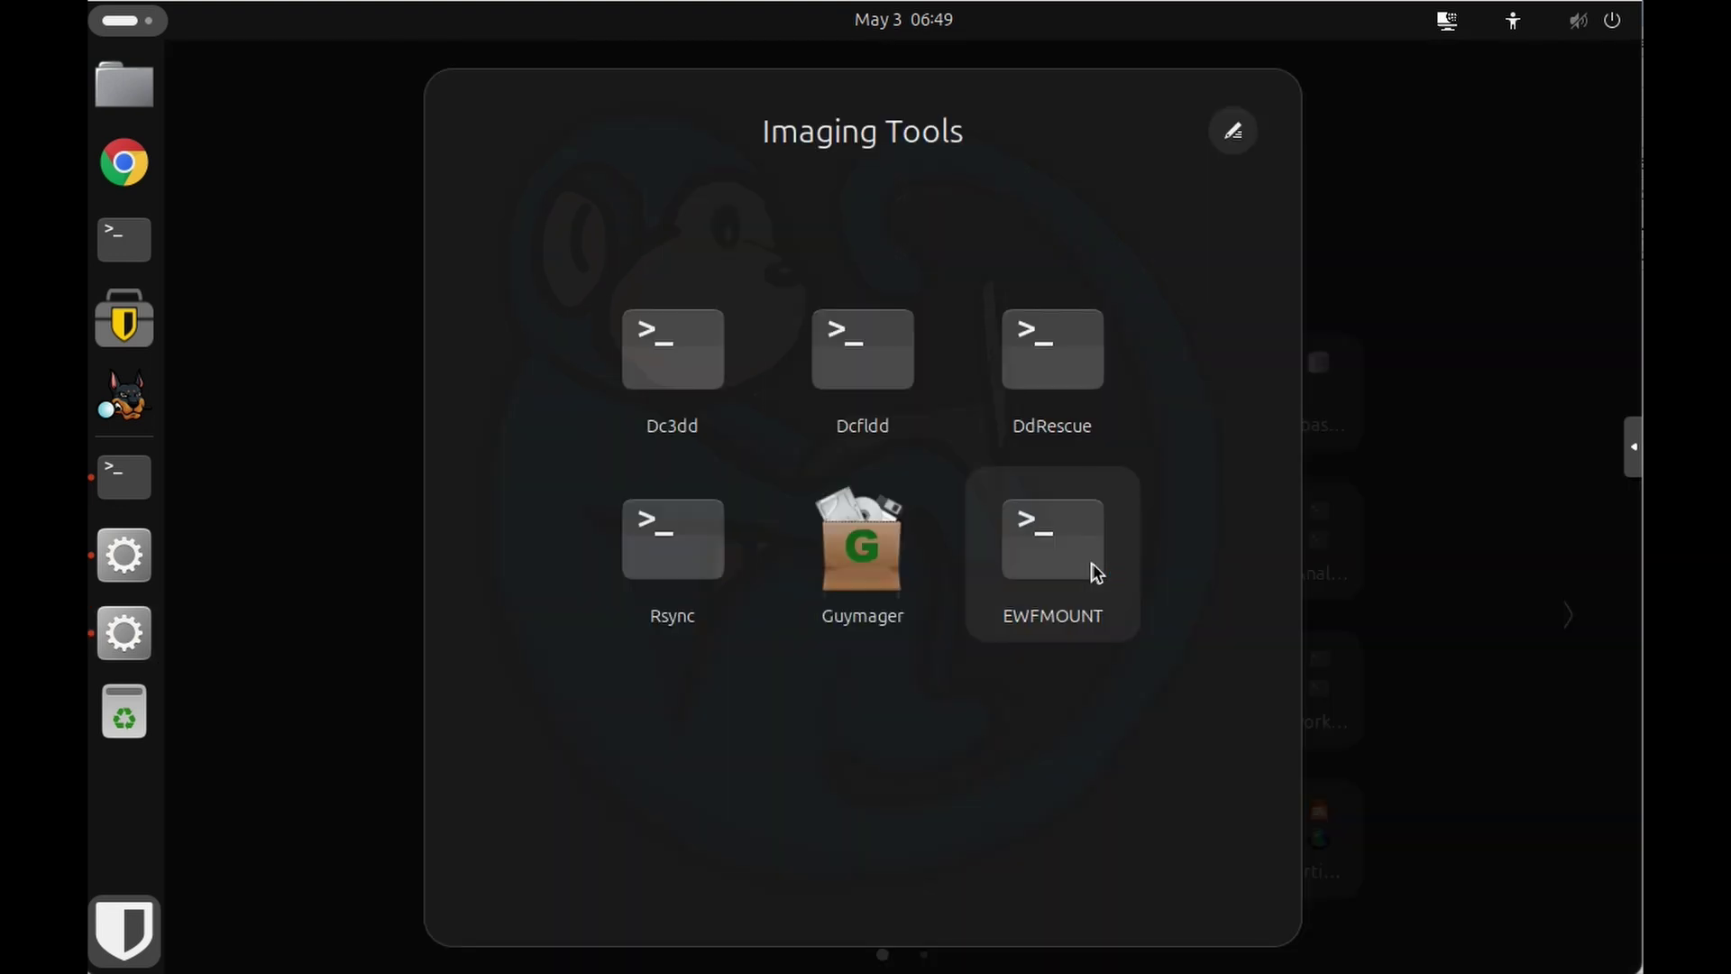
pyautogui.click(881, 582)
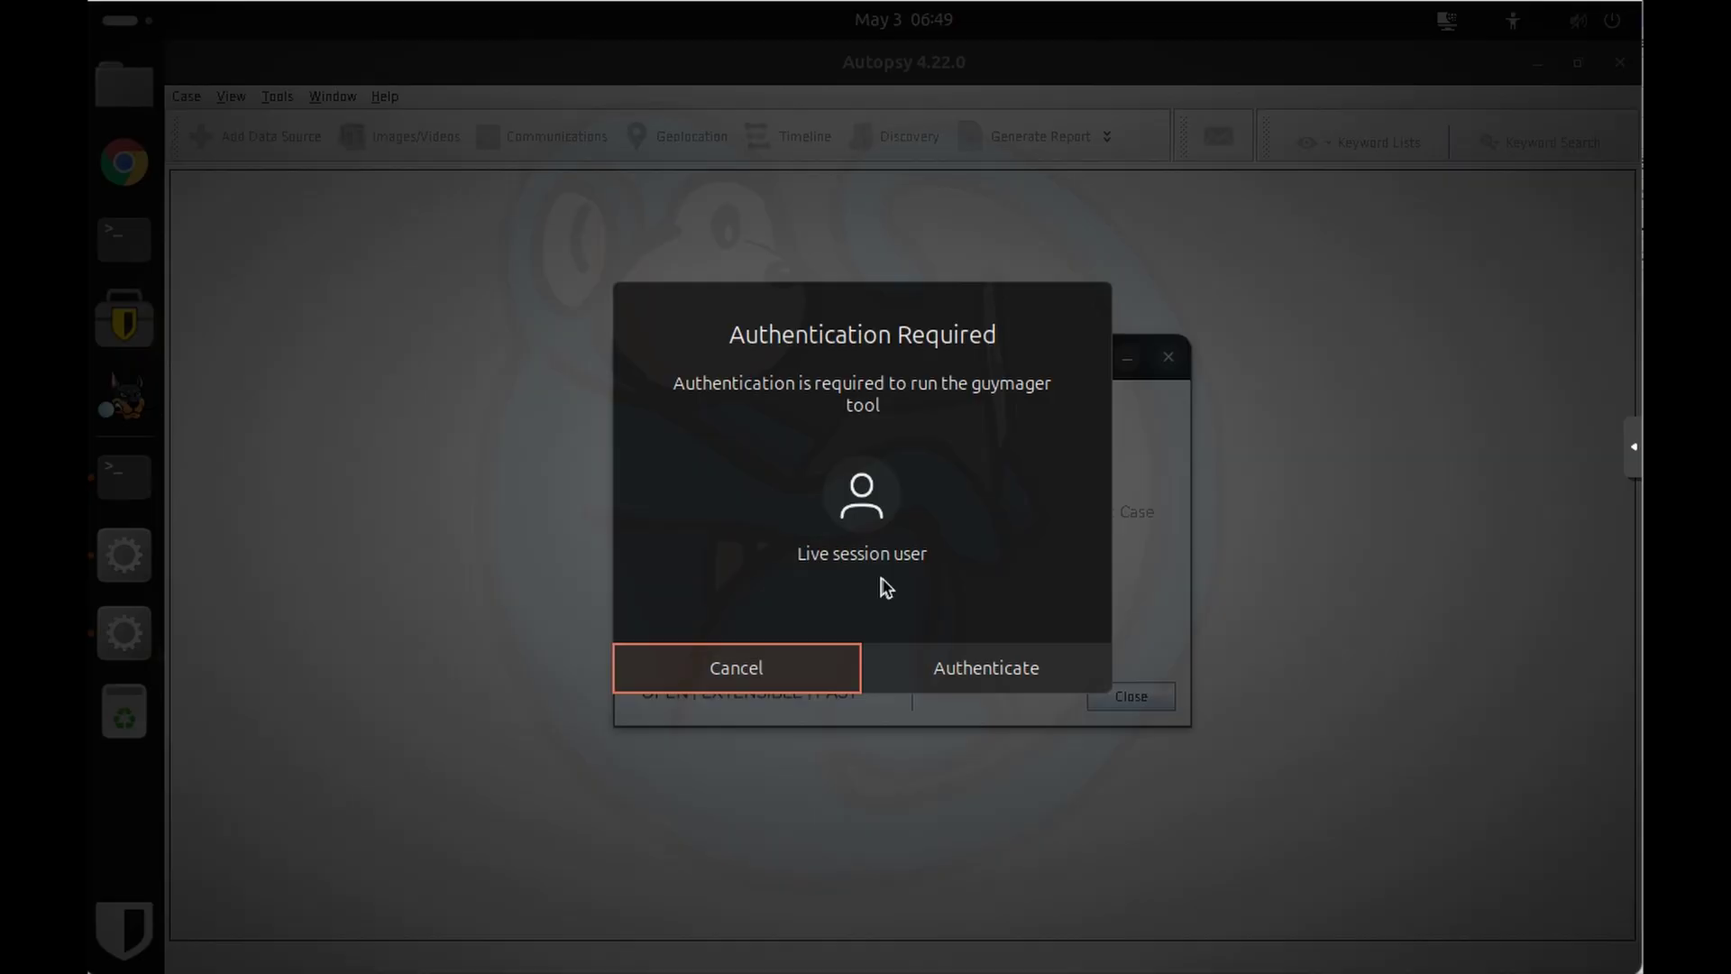
pyautogui.click(932, 666)
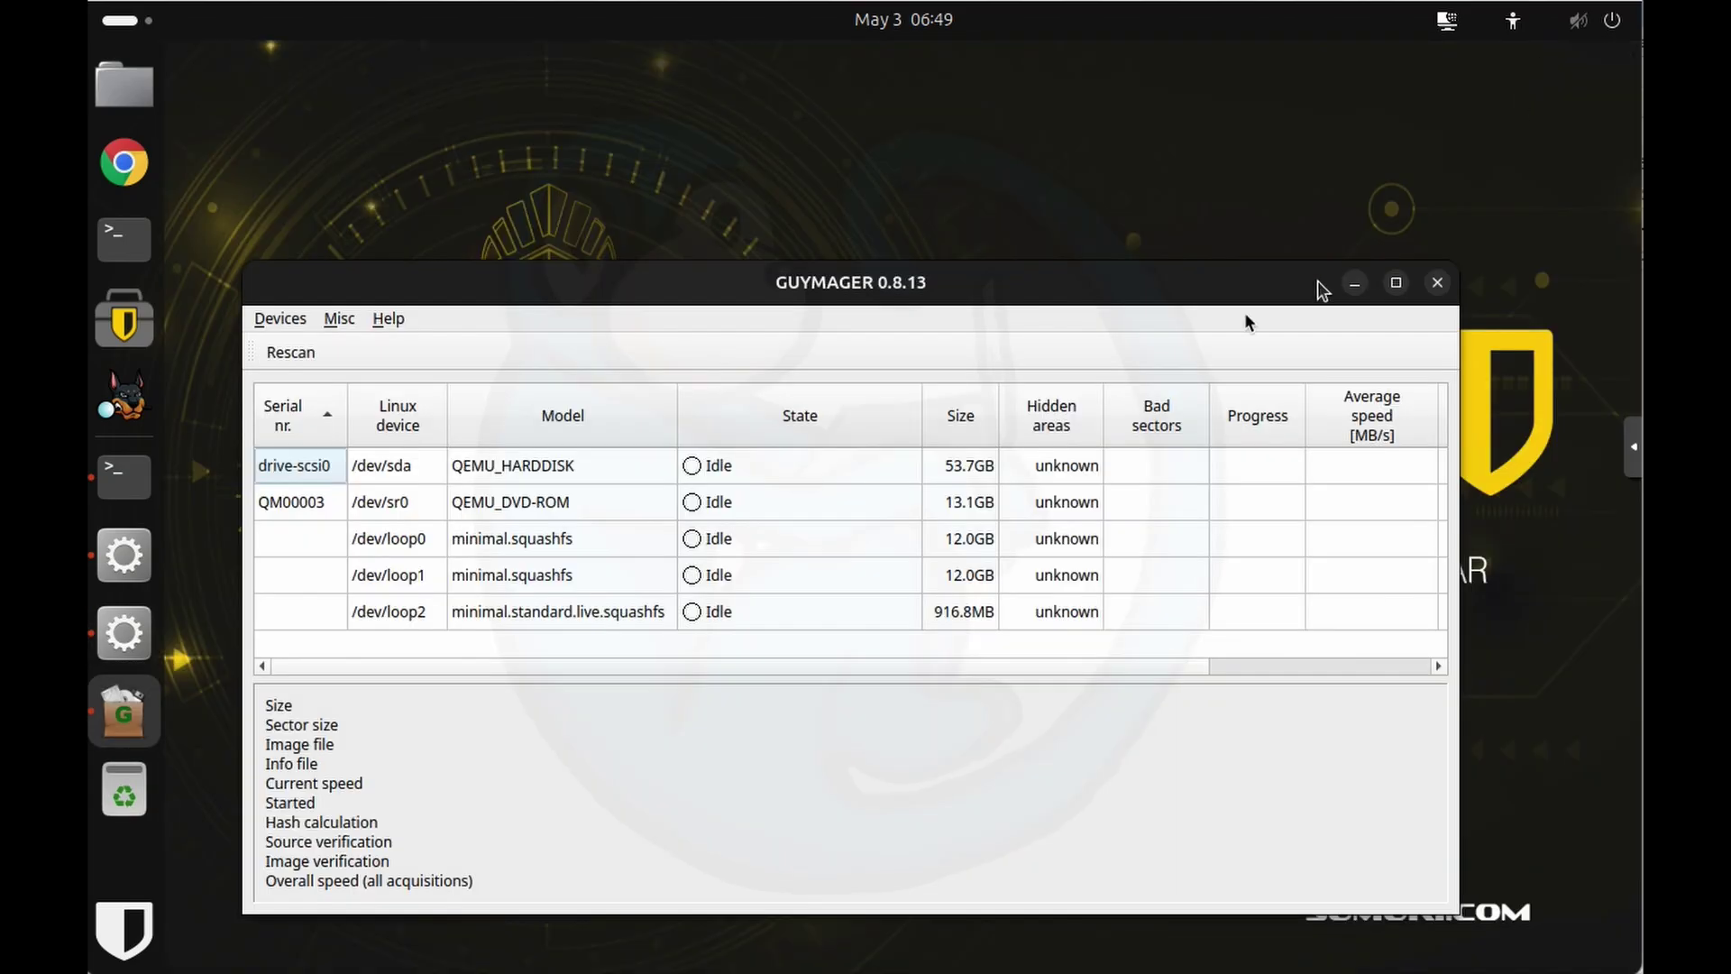
pyautogui.moveTo(1245, 312); pyautogui.dragTo(1272, 194)
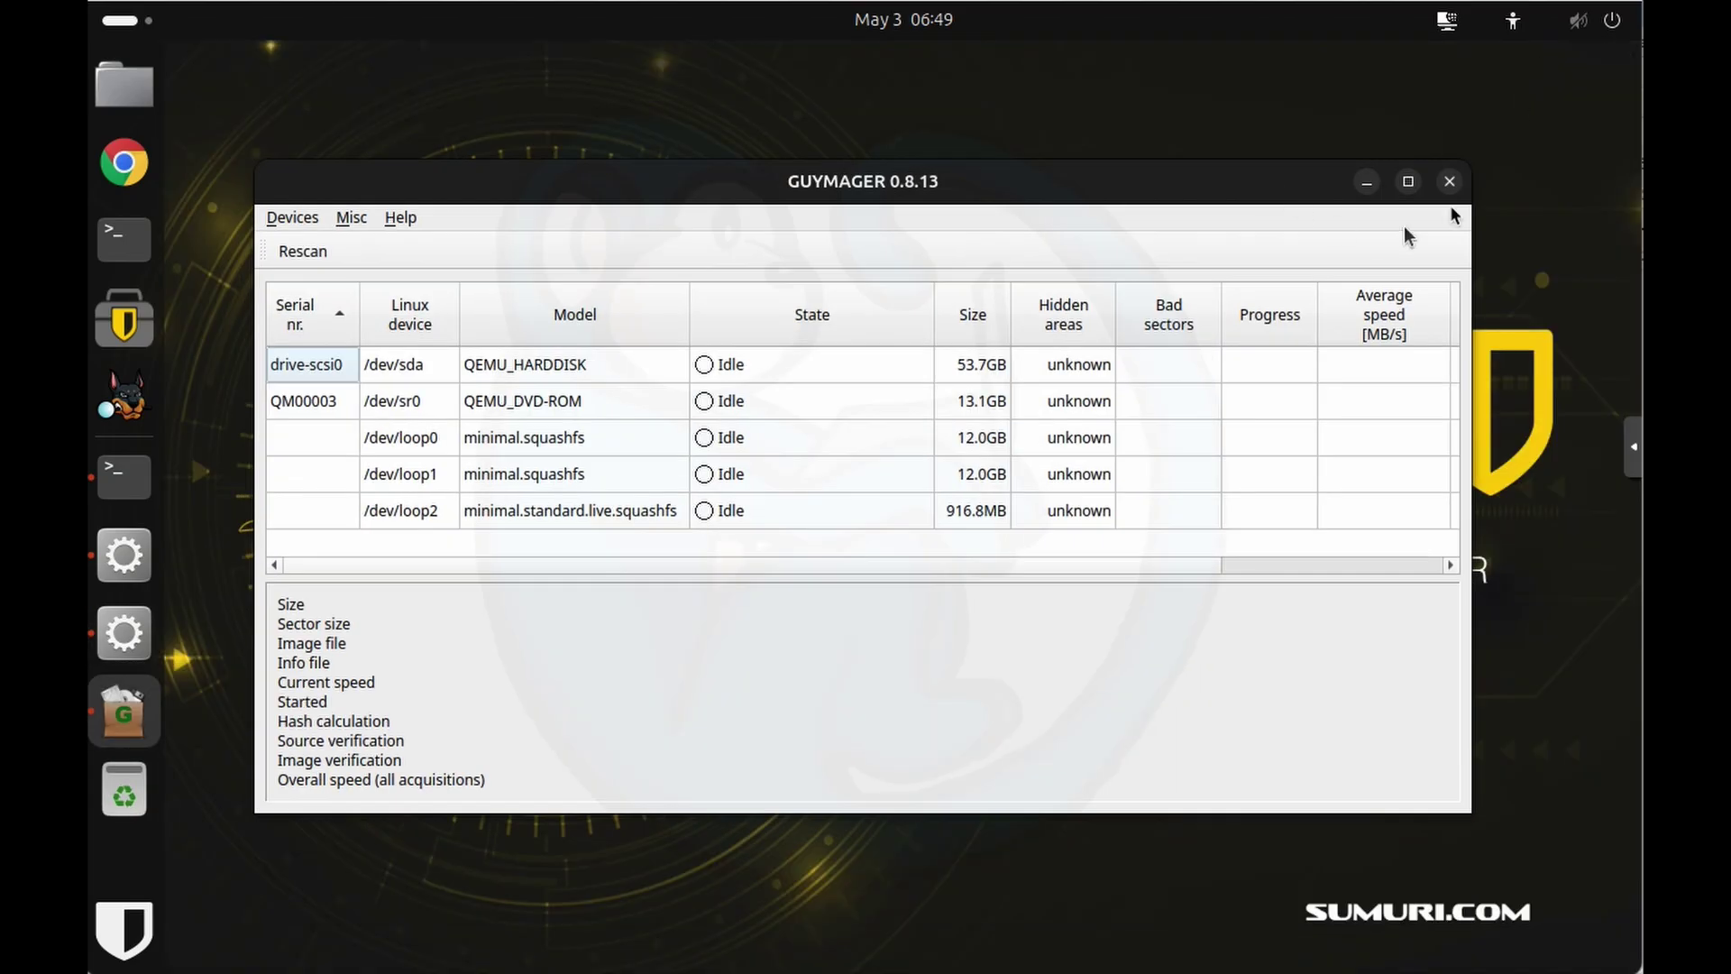
pyautogui.click(1449, 182)
pyautogui.press('super+a')
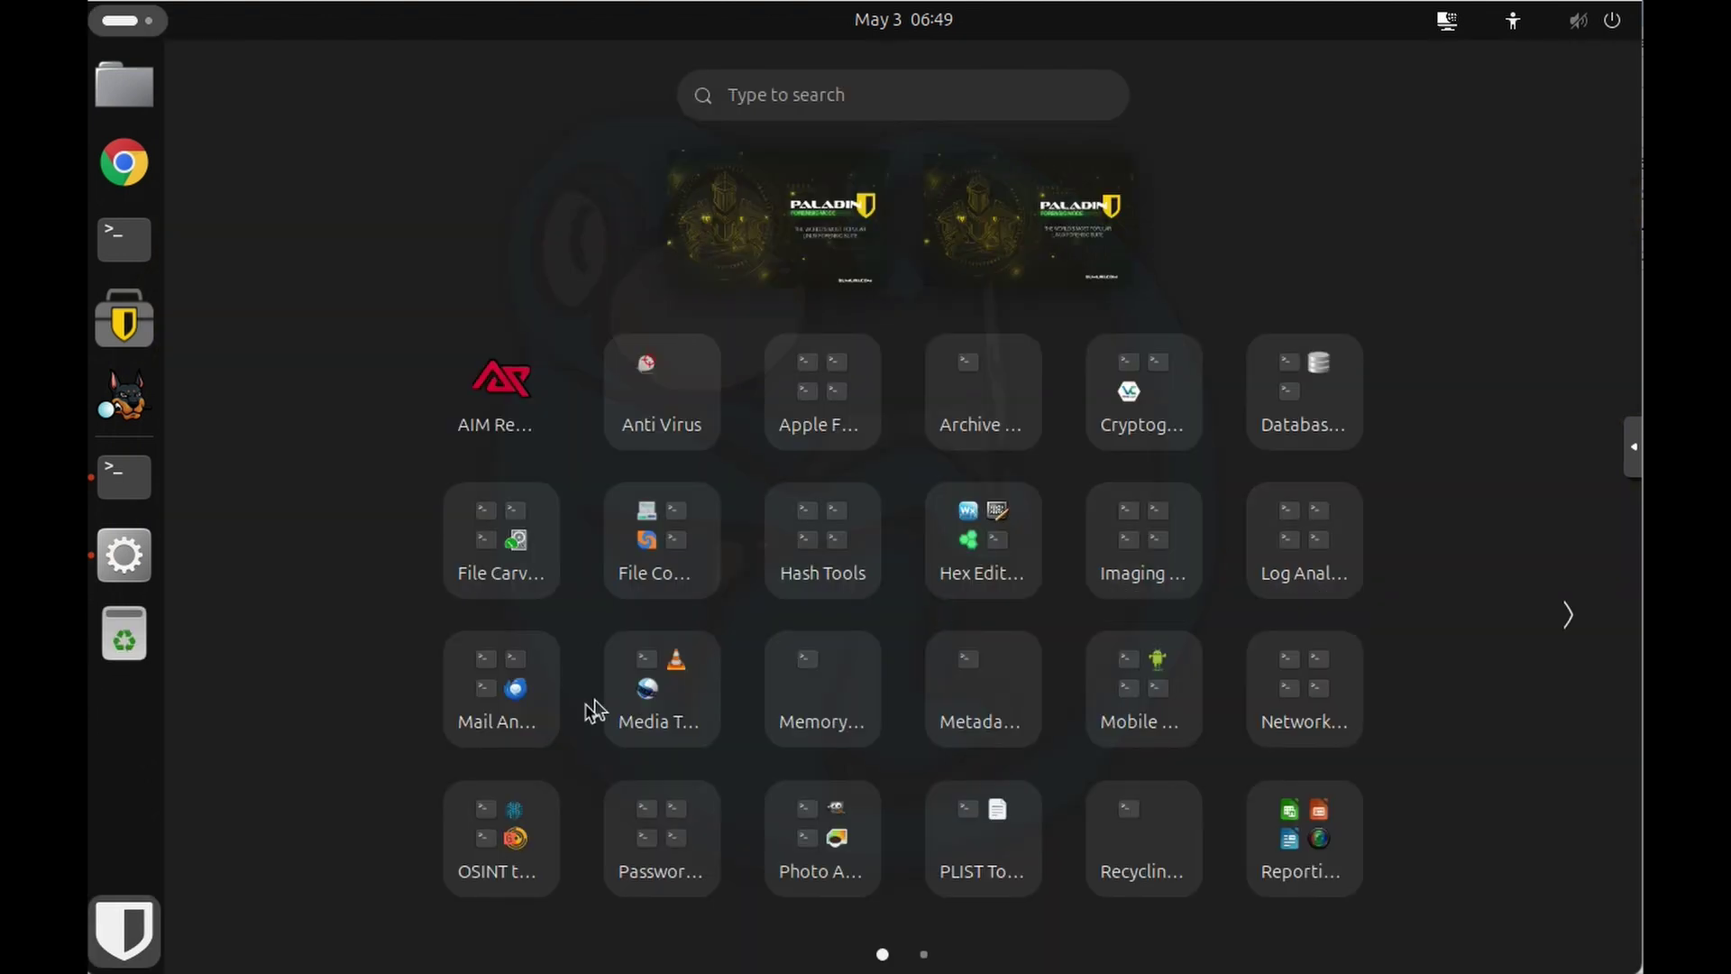
# Peek into Memory Forensics, then launch the iLEAPP GUI from the Mobile Forensics folder
pyautogui.click(786, 713)
pyautogui.click(1435, 327)
pyautogui.click(1177, 653)
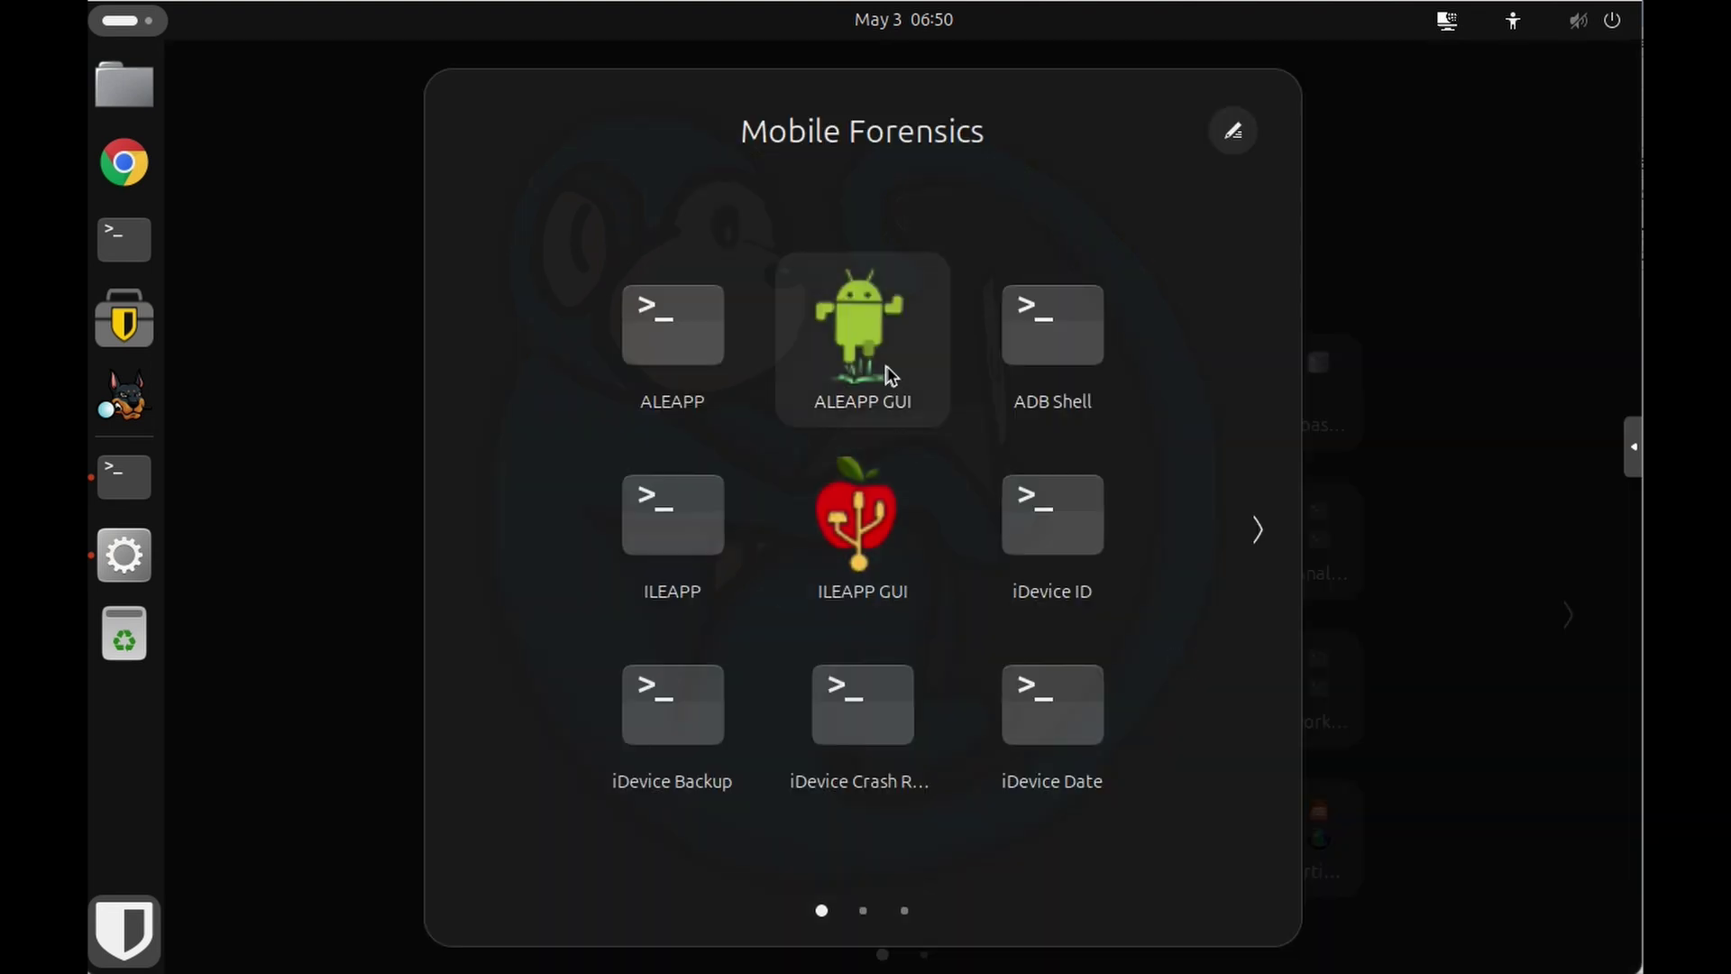
pyautogui.click(876, 521)
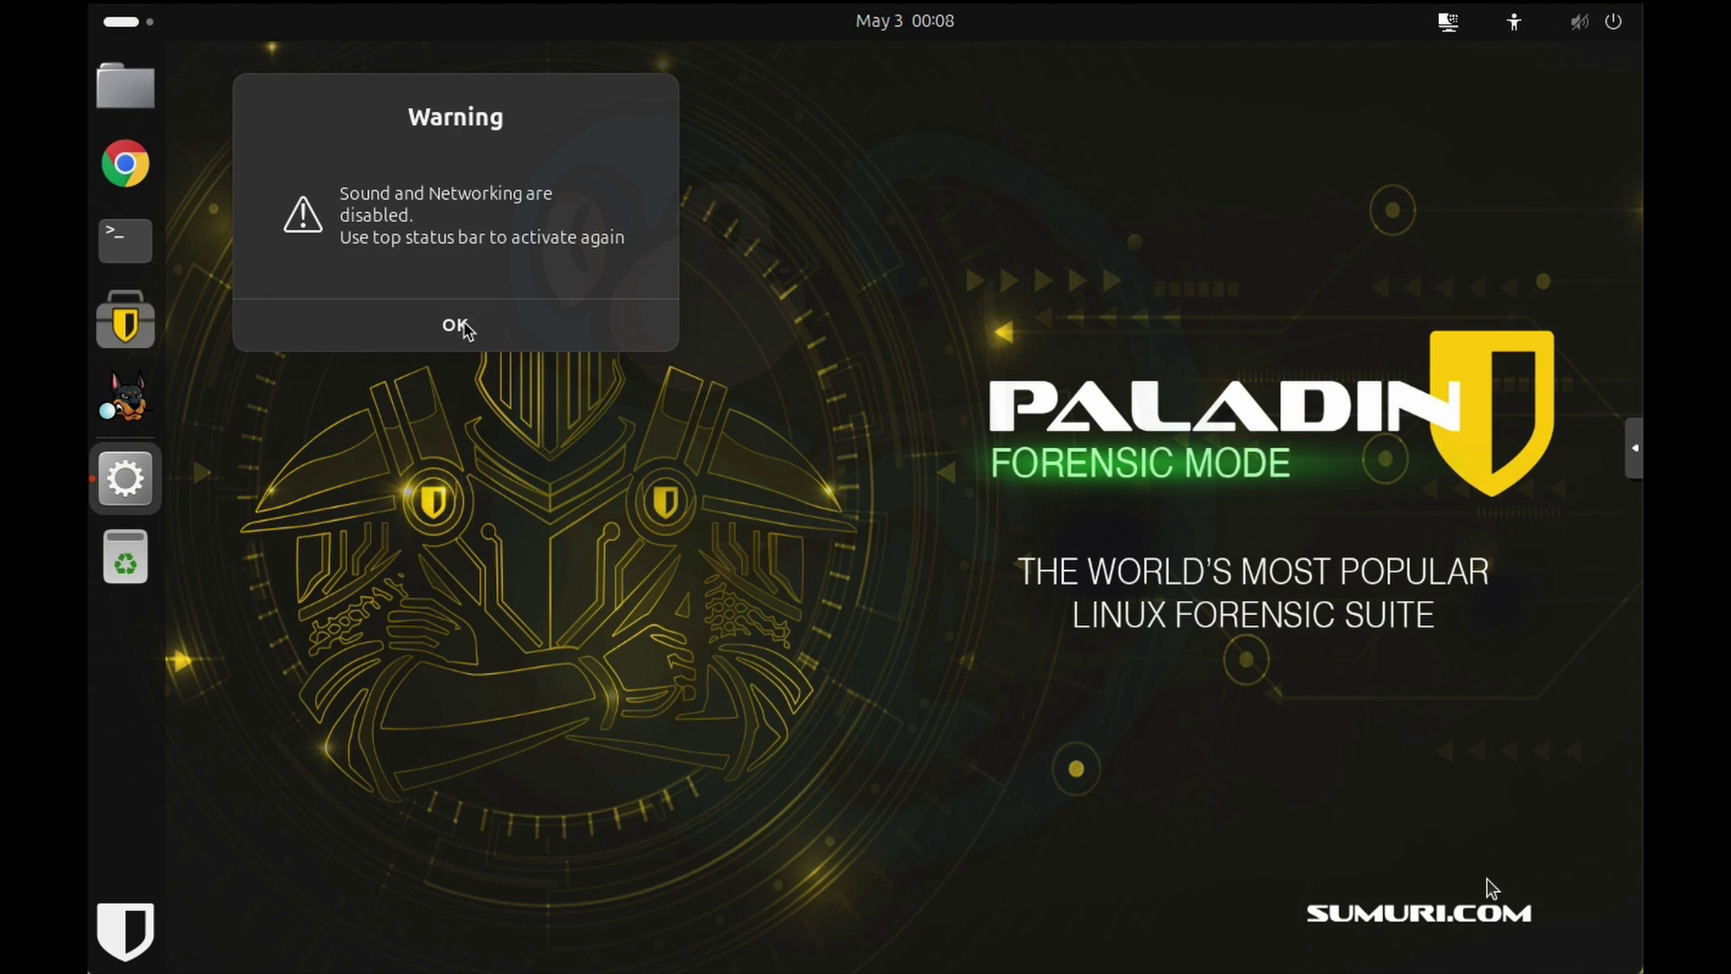
# Acknowledge the sound-and-networking warning and open the PALADIN terminal from the dock
pyautogui.click(464, 328)
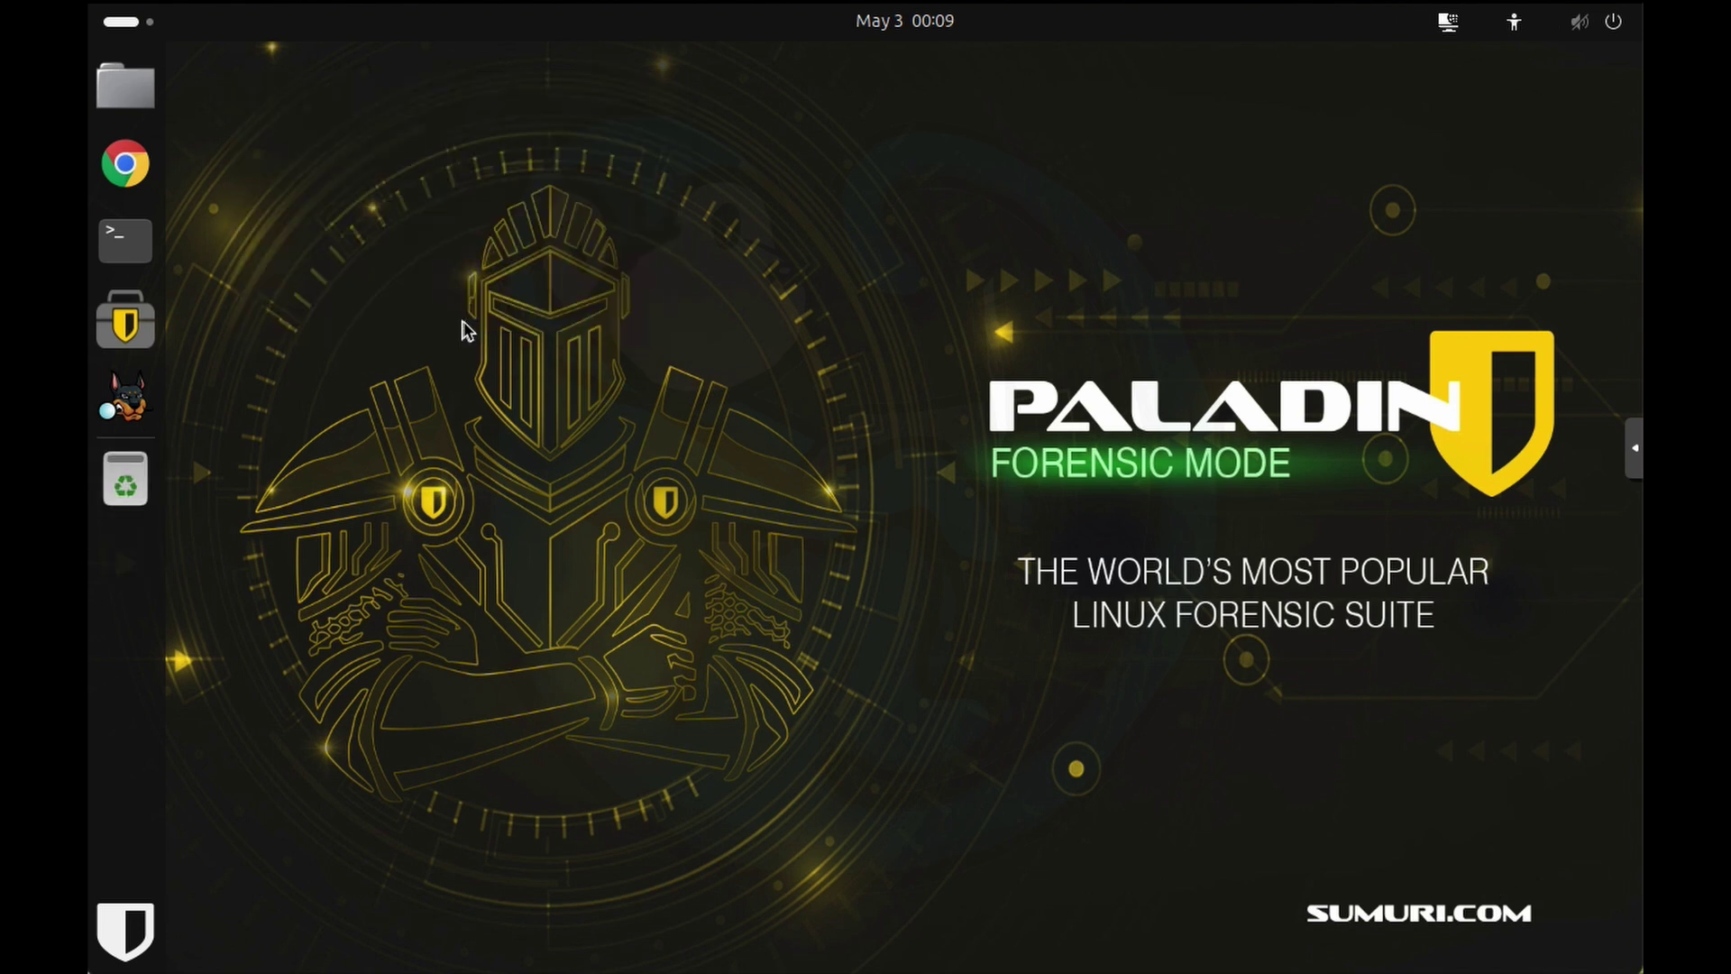
pyautogui.click(141, 261)
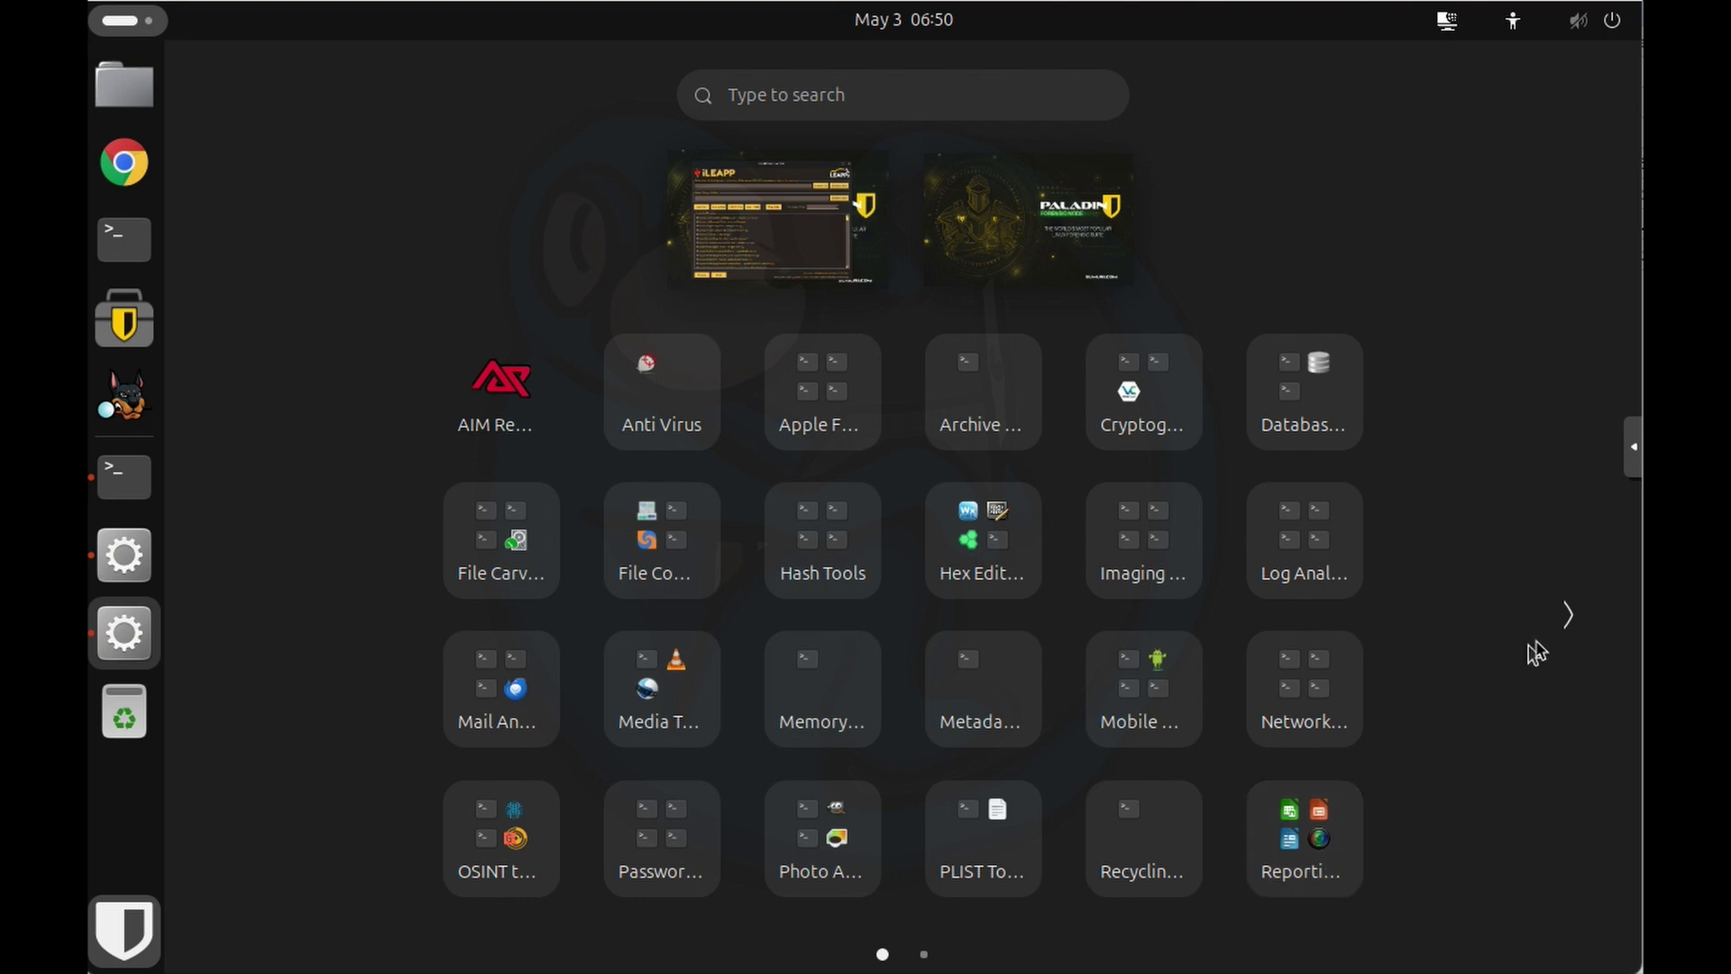
# Show the second page of tool categories in the application grid
pyautogui.click(1567, 615)
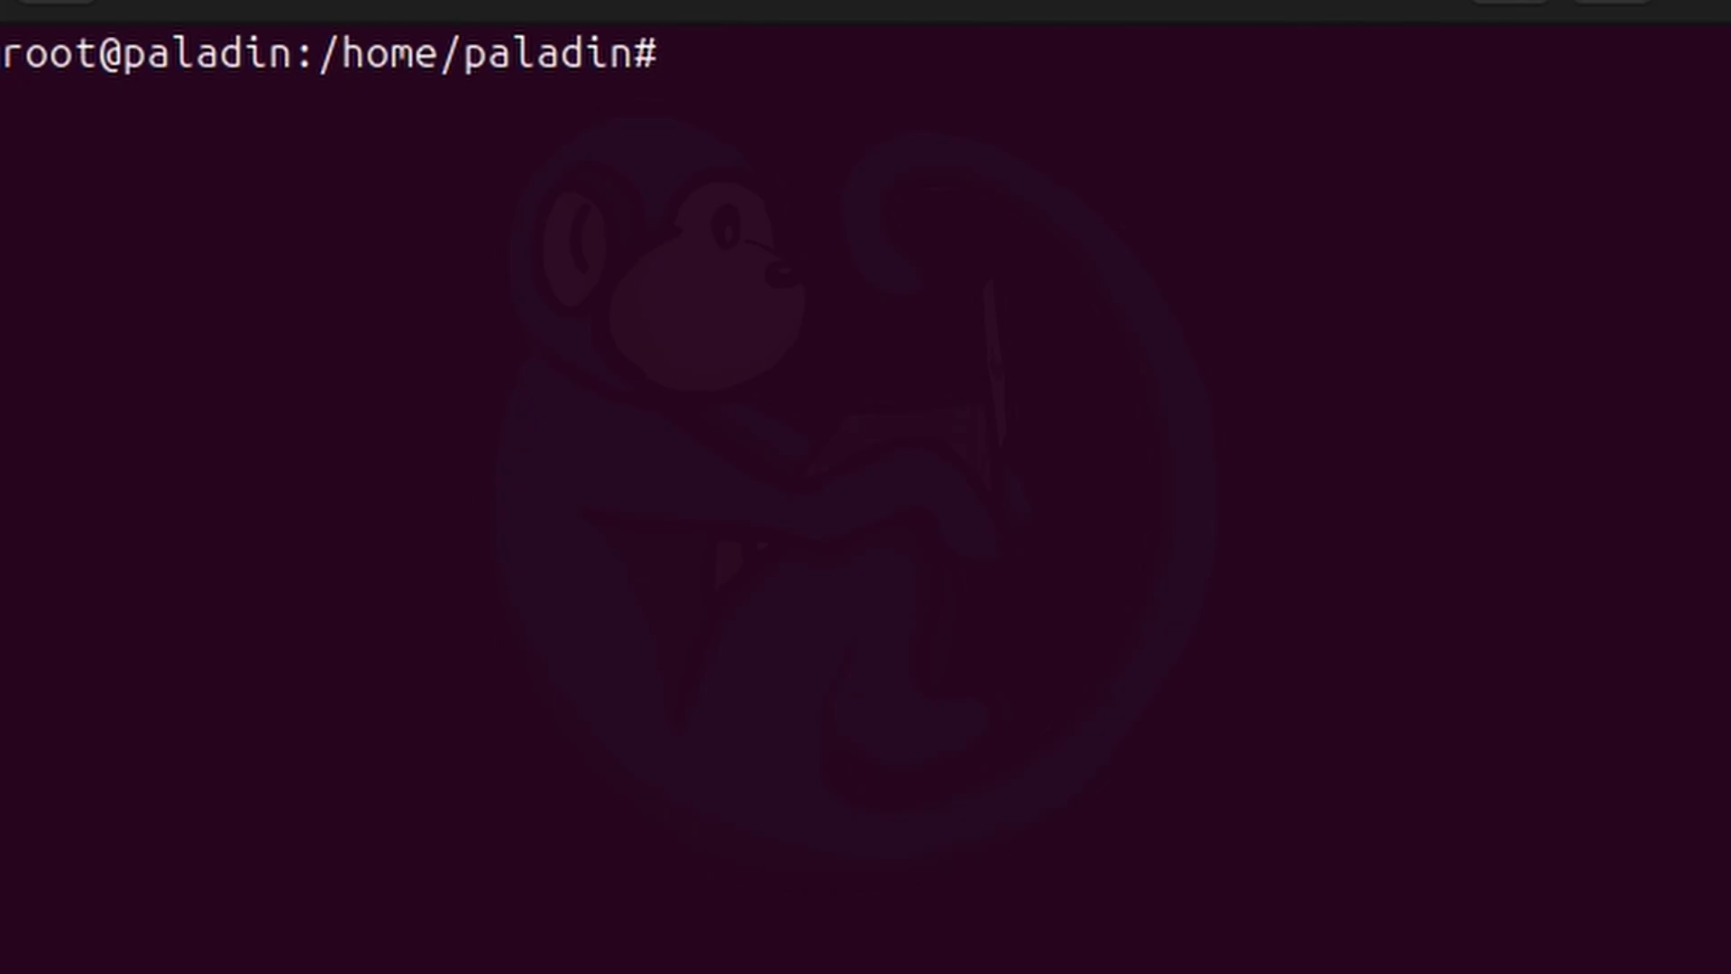
# Run free -h in the root shell to check memory usage
pyautogui.press('Return')
pyautogui.press('Return')
pyautogui.write('free -h')
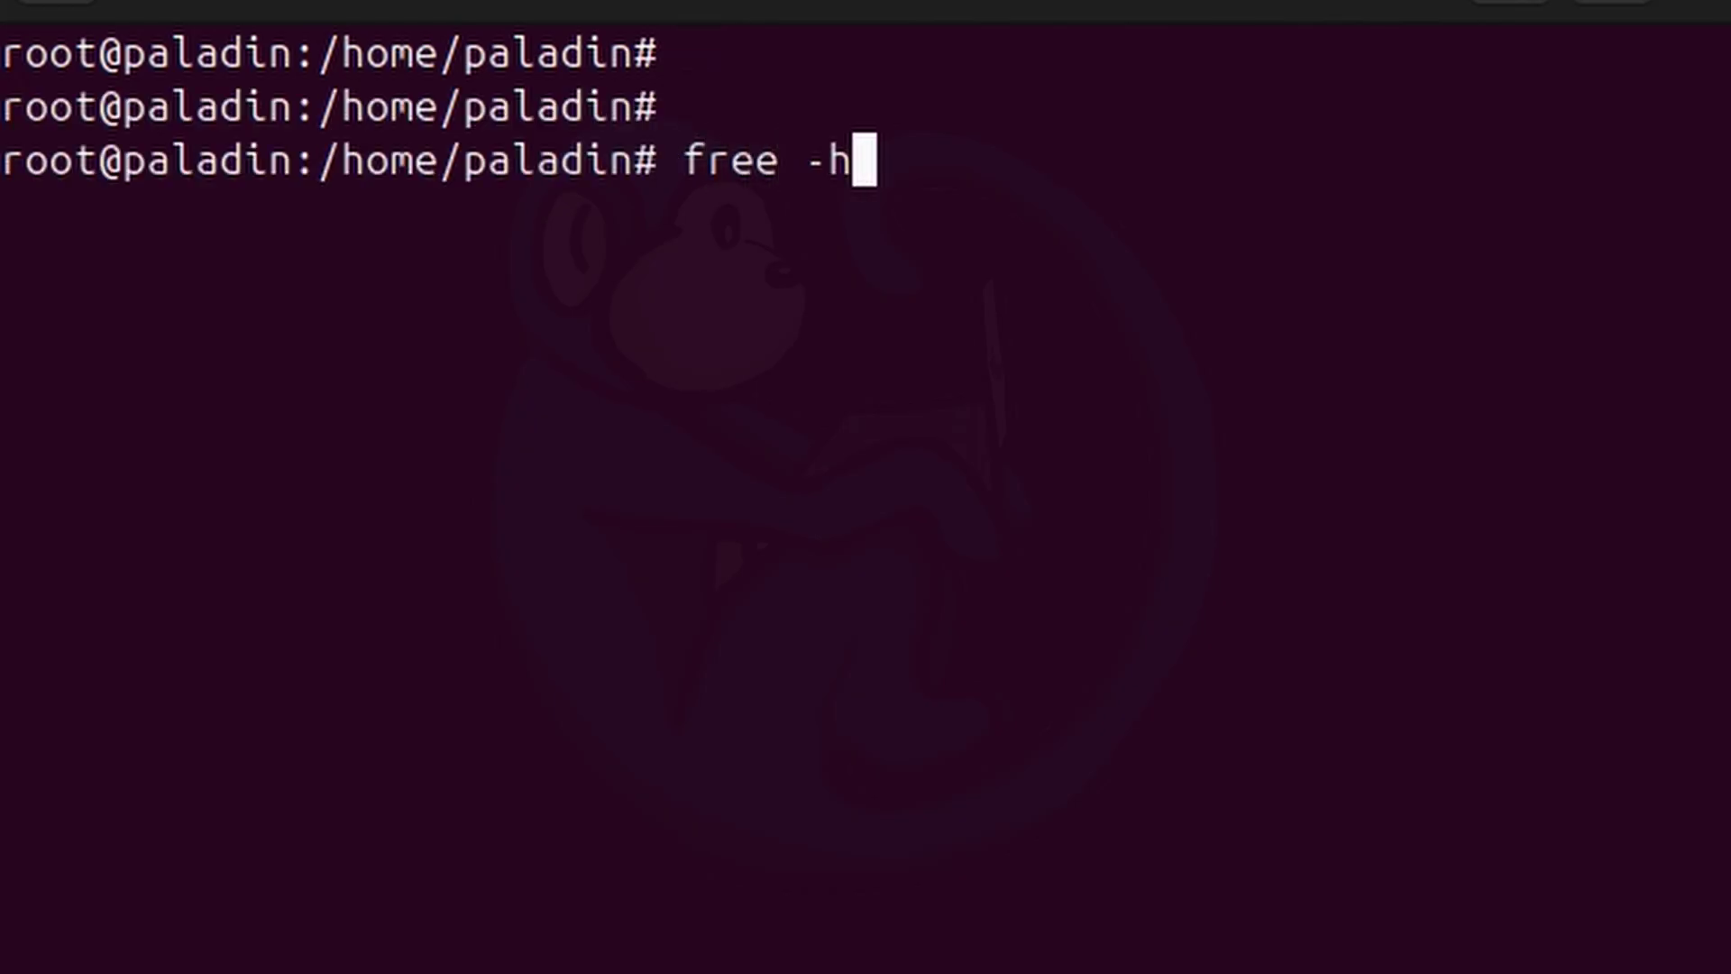
pyautogui.press('Return')
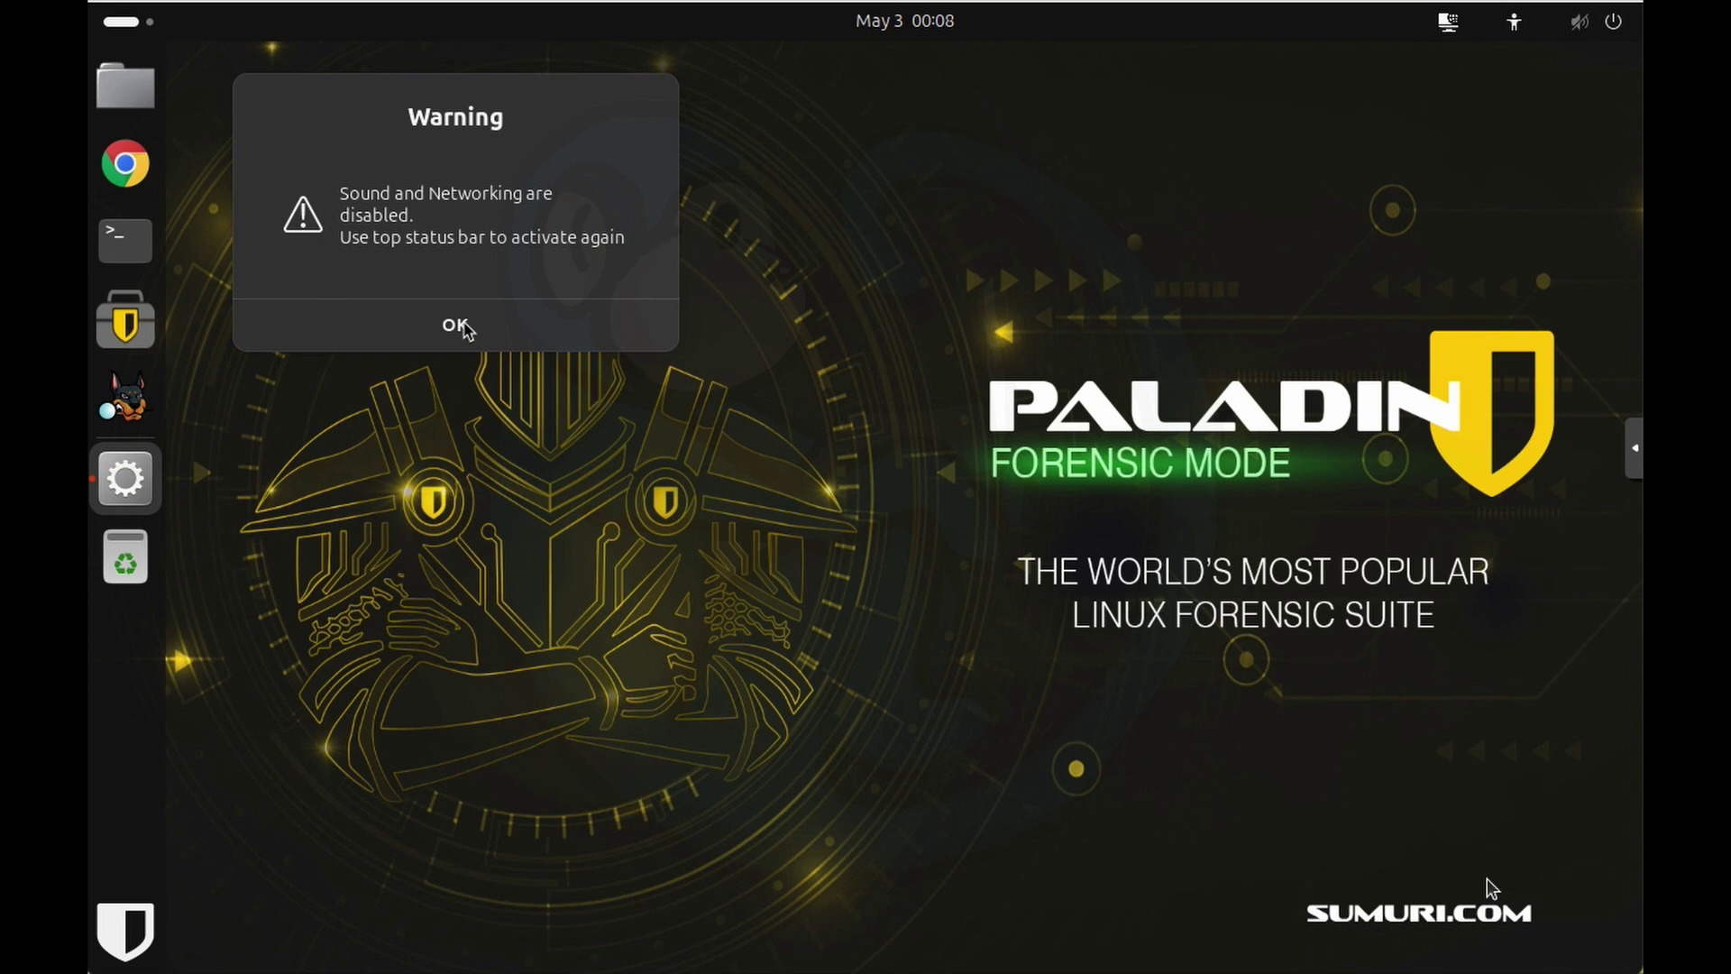
# Dismiss the warning that sound and networking are disabled
pyautogui.click(464, 329)
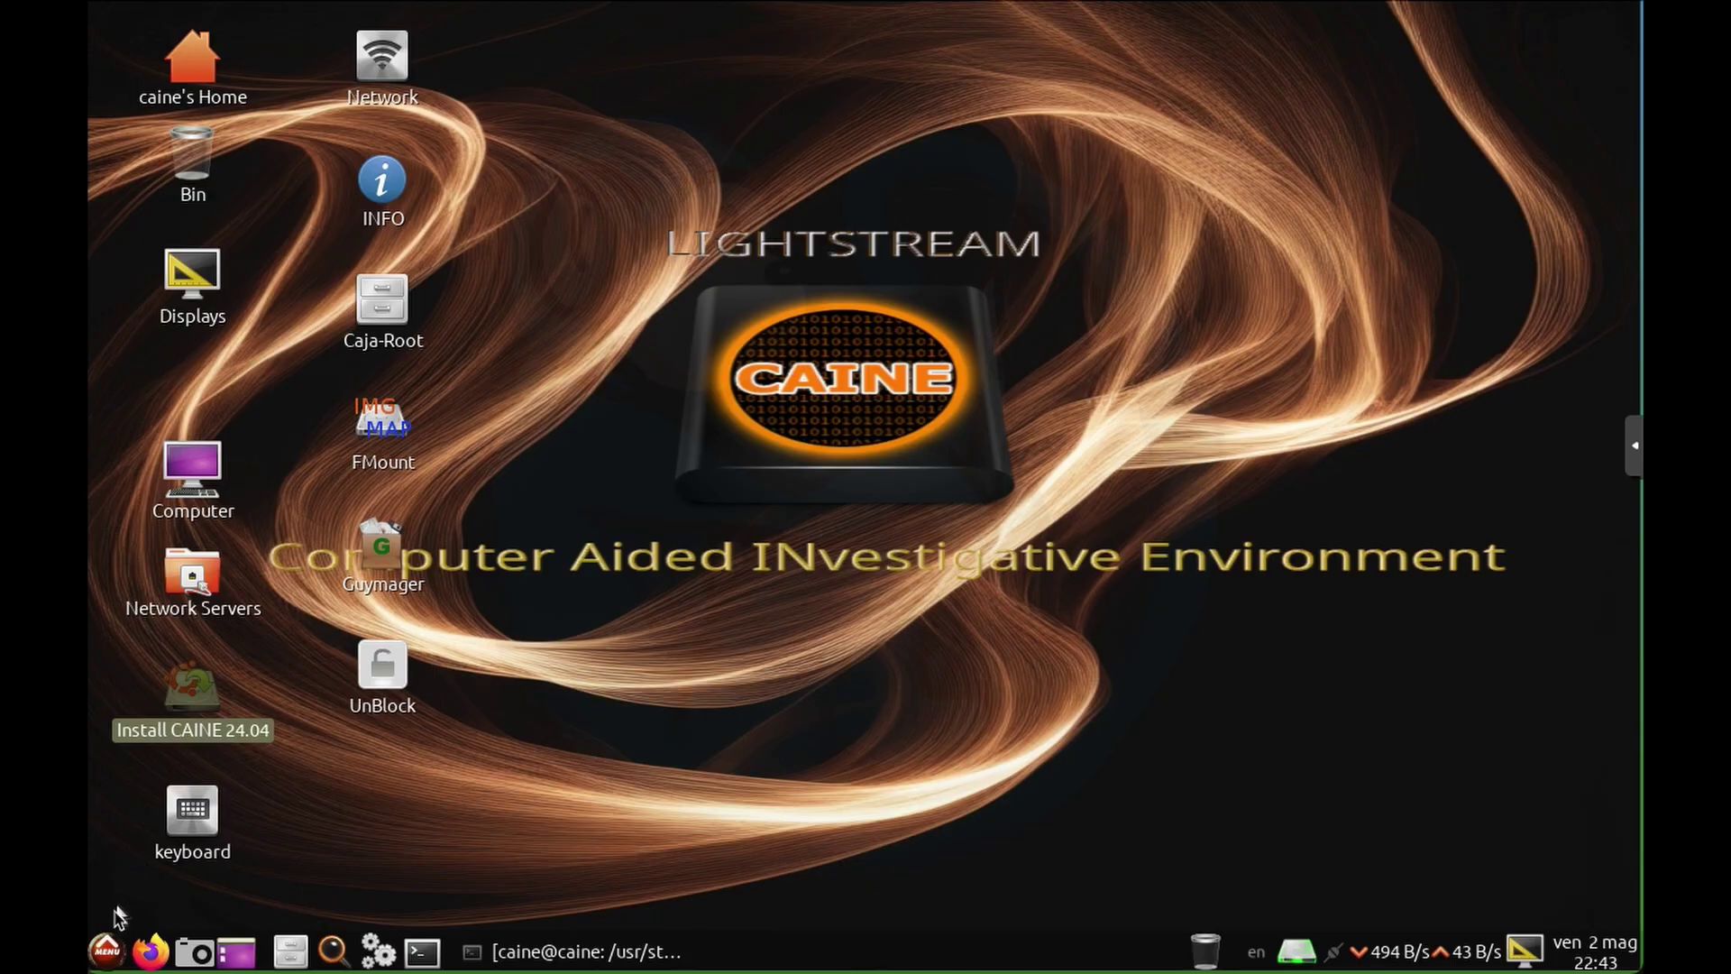
pyautogui.click(105, 949)
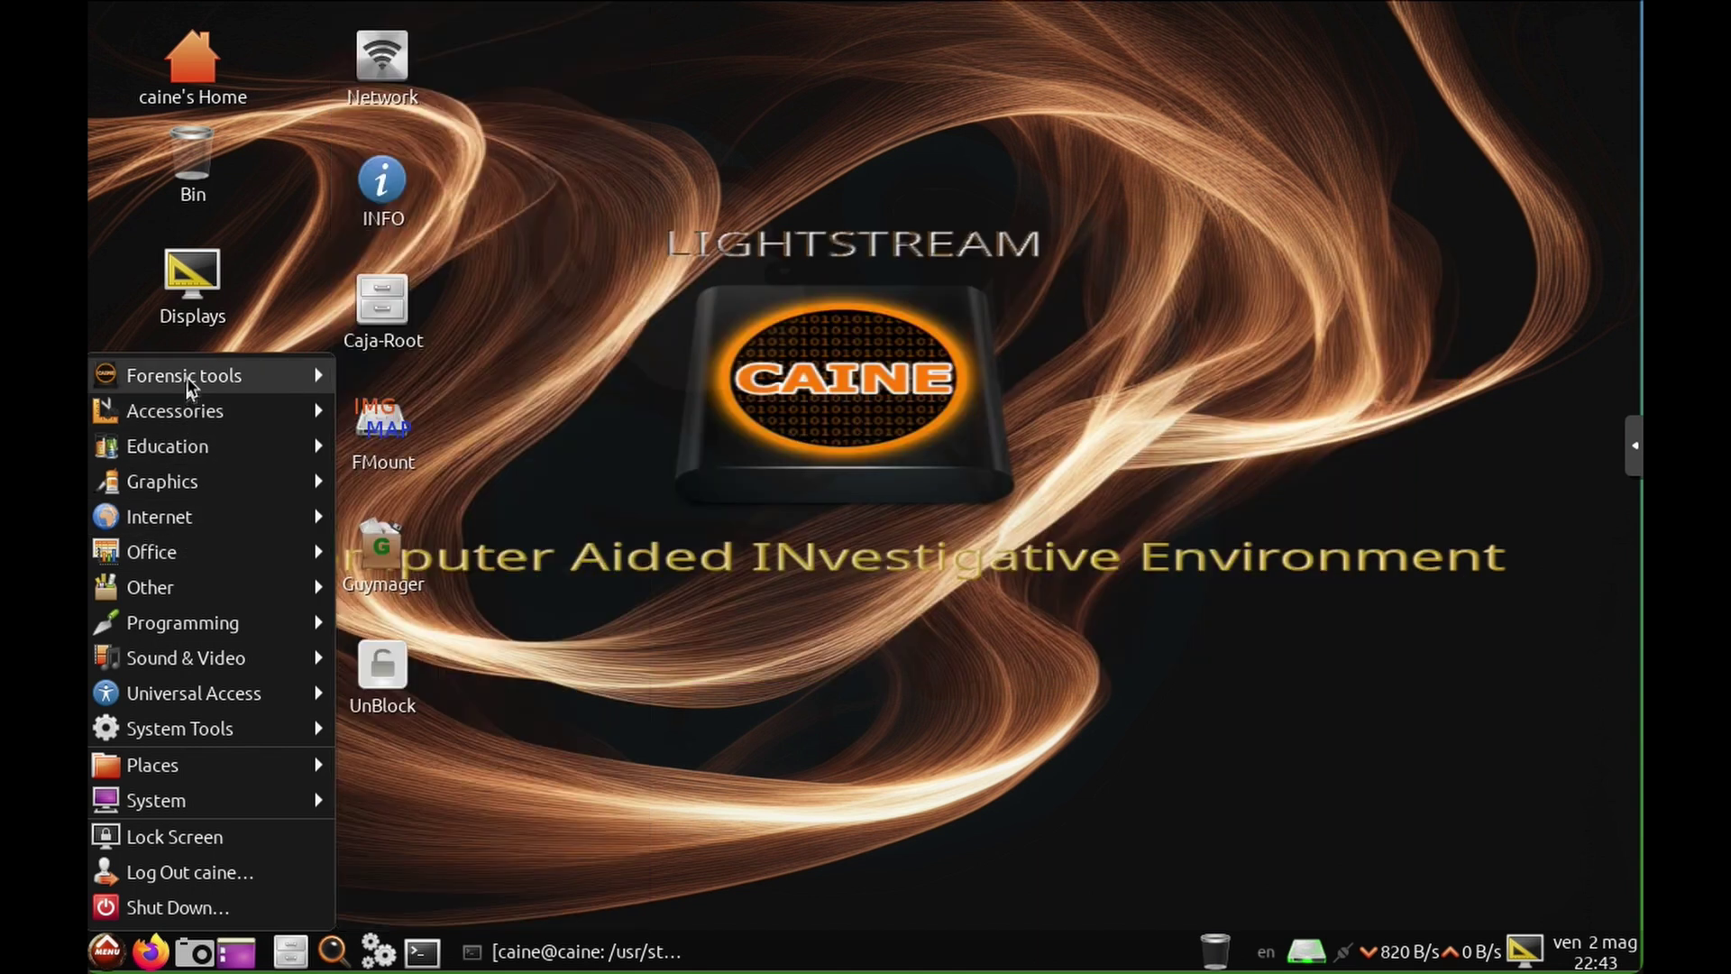
pyautogui.moveTo(187, 379)
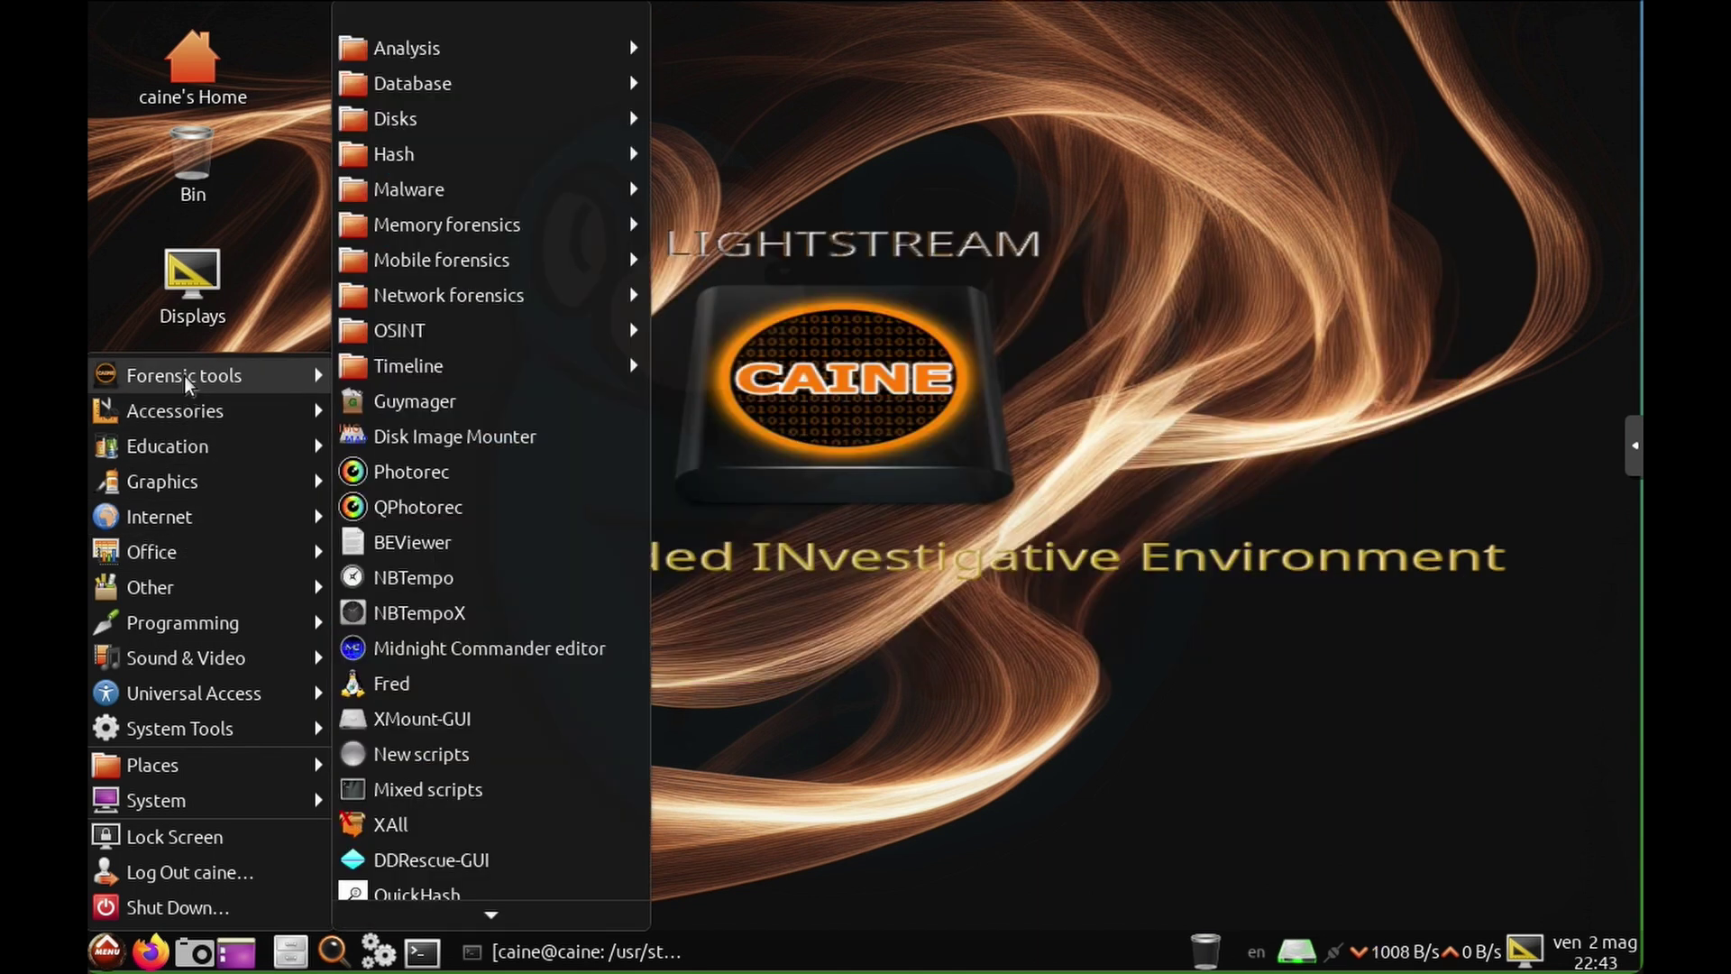
pyautogui.press('Right')
pyautogui.press('Down')
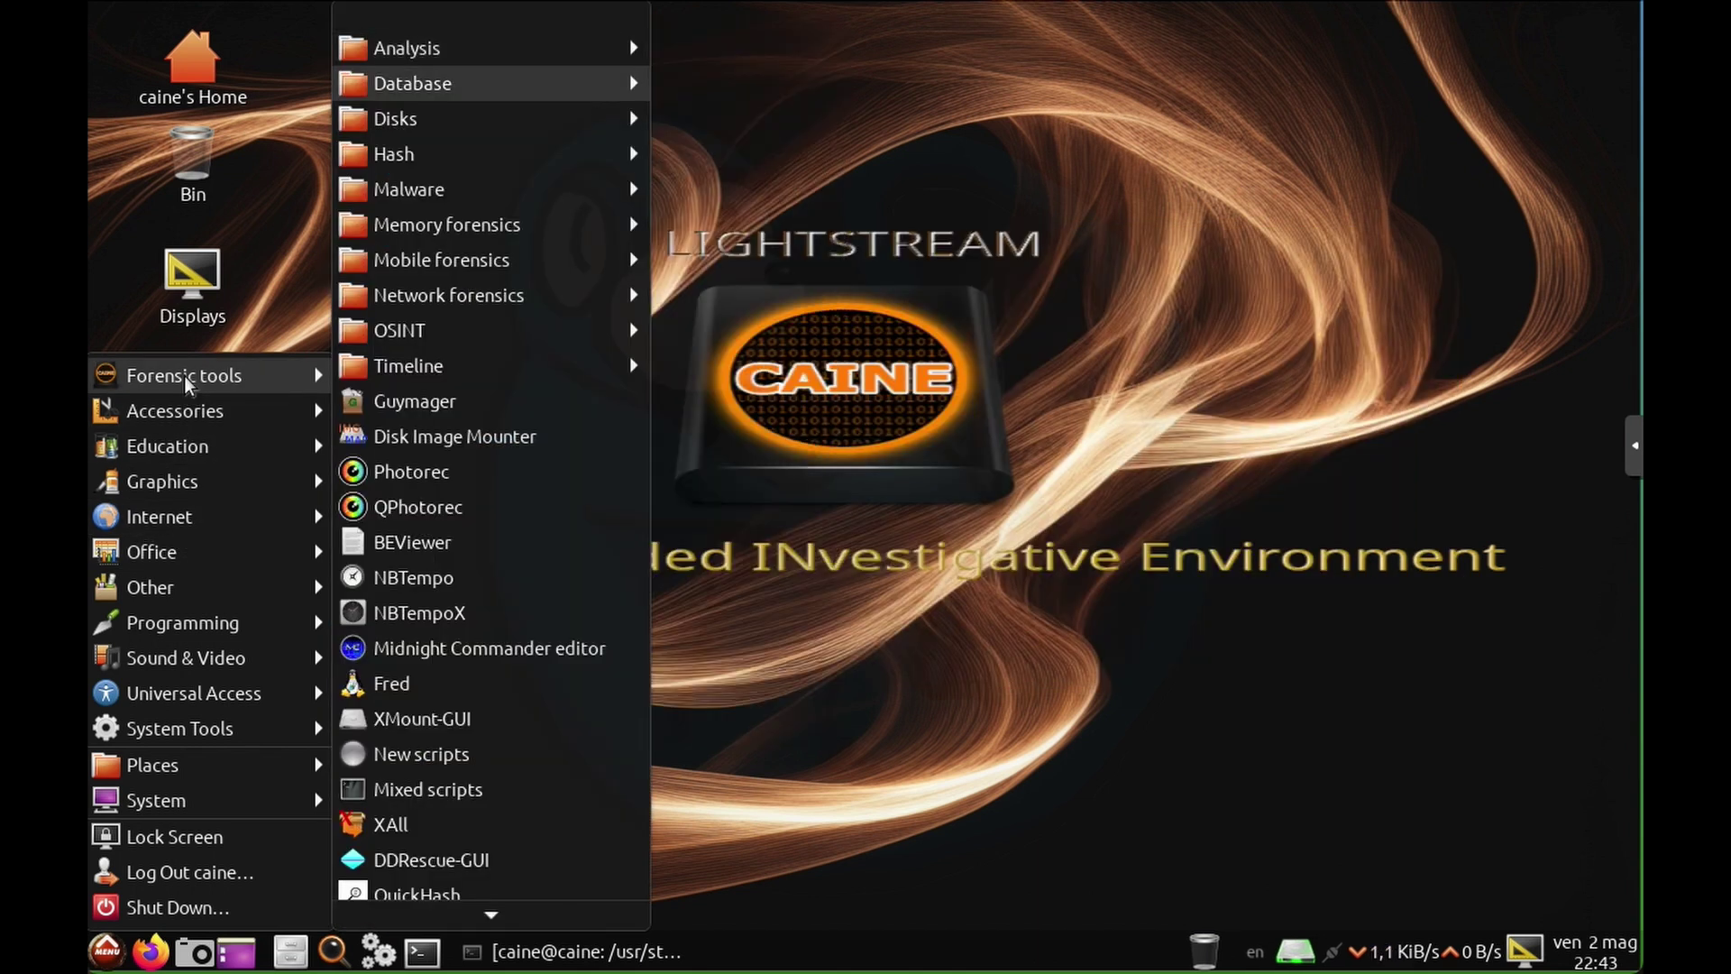
pyautogui.press('Down')
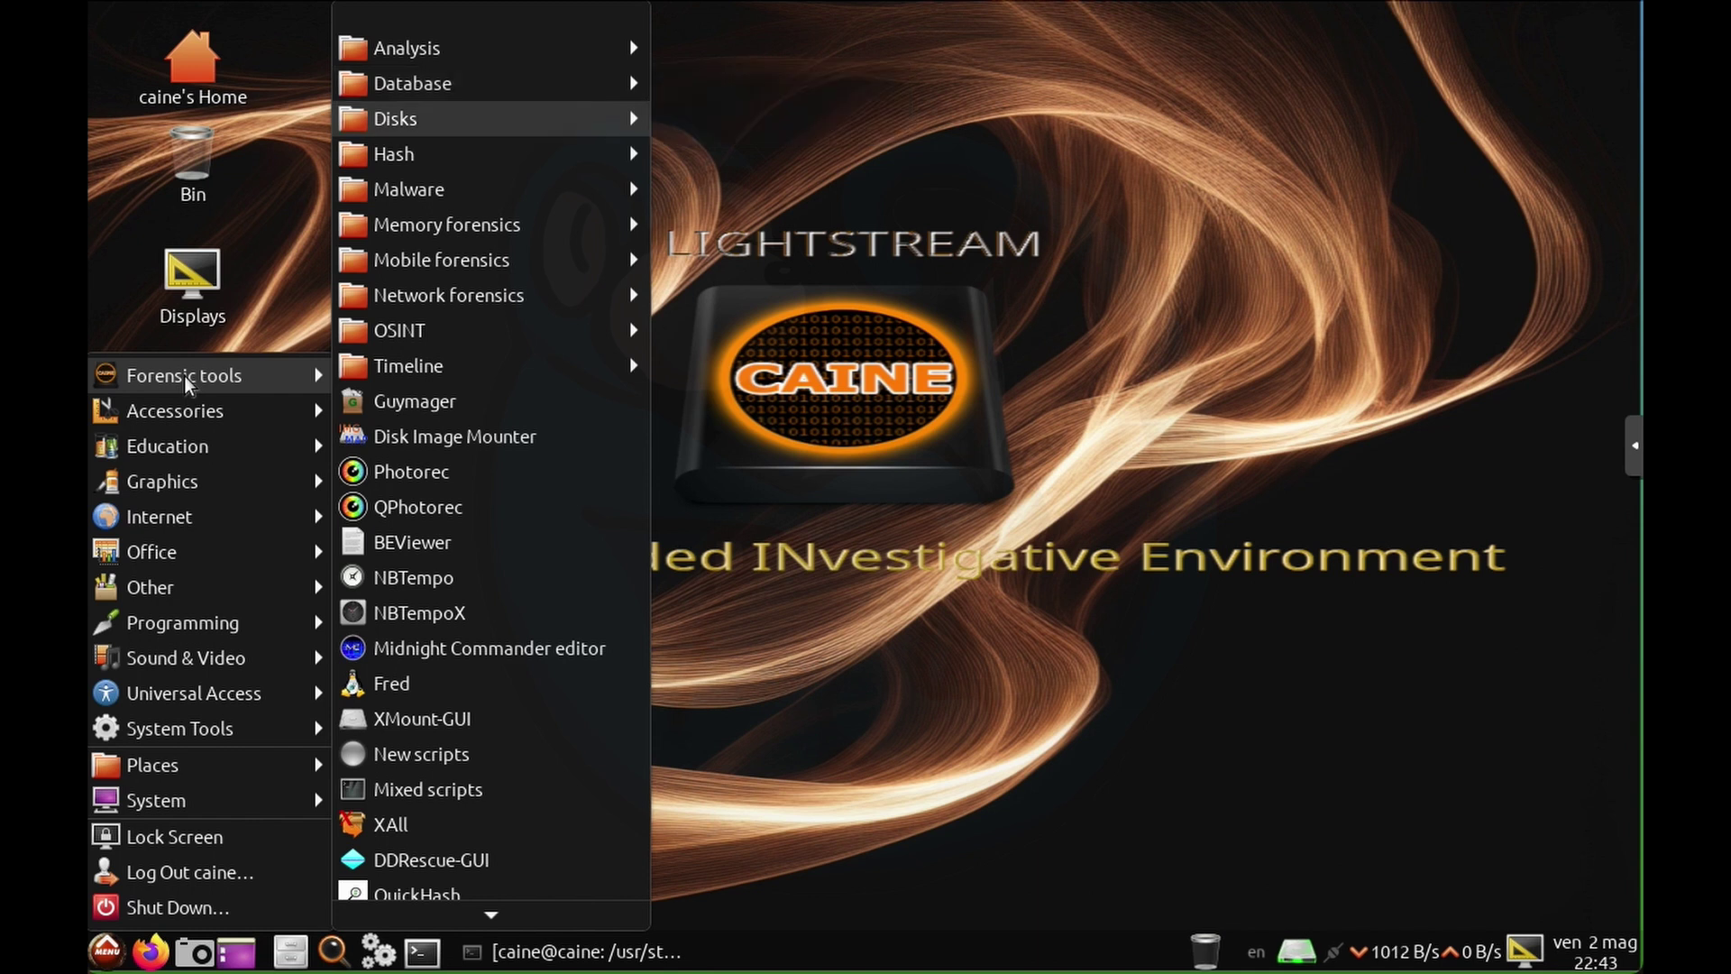
pyautogui.press('Right')
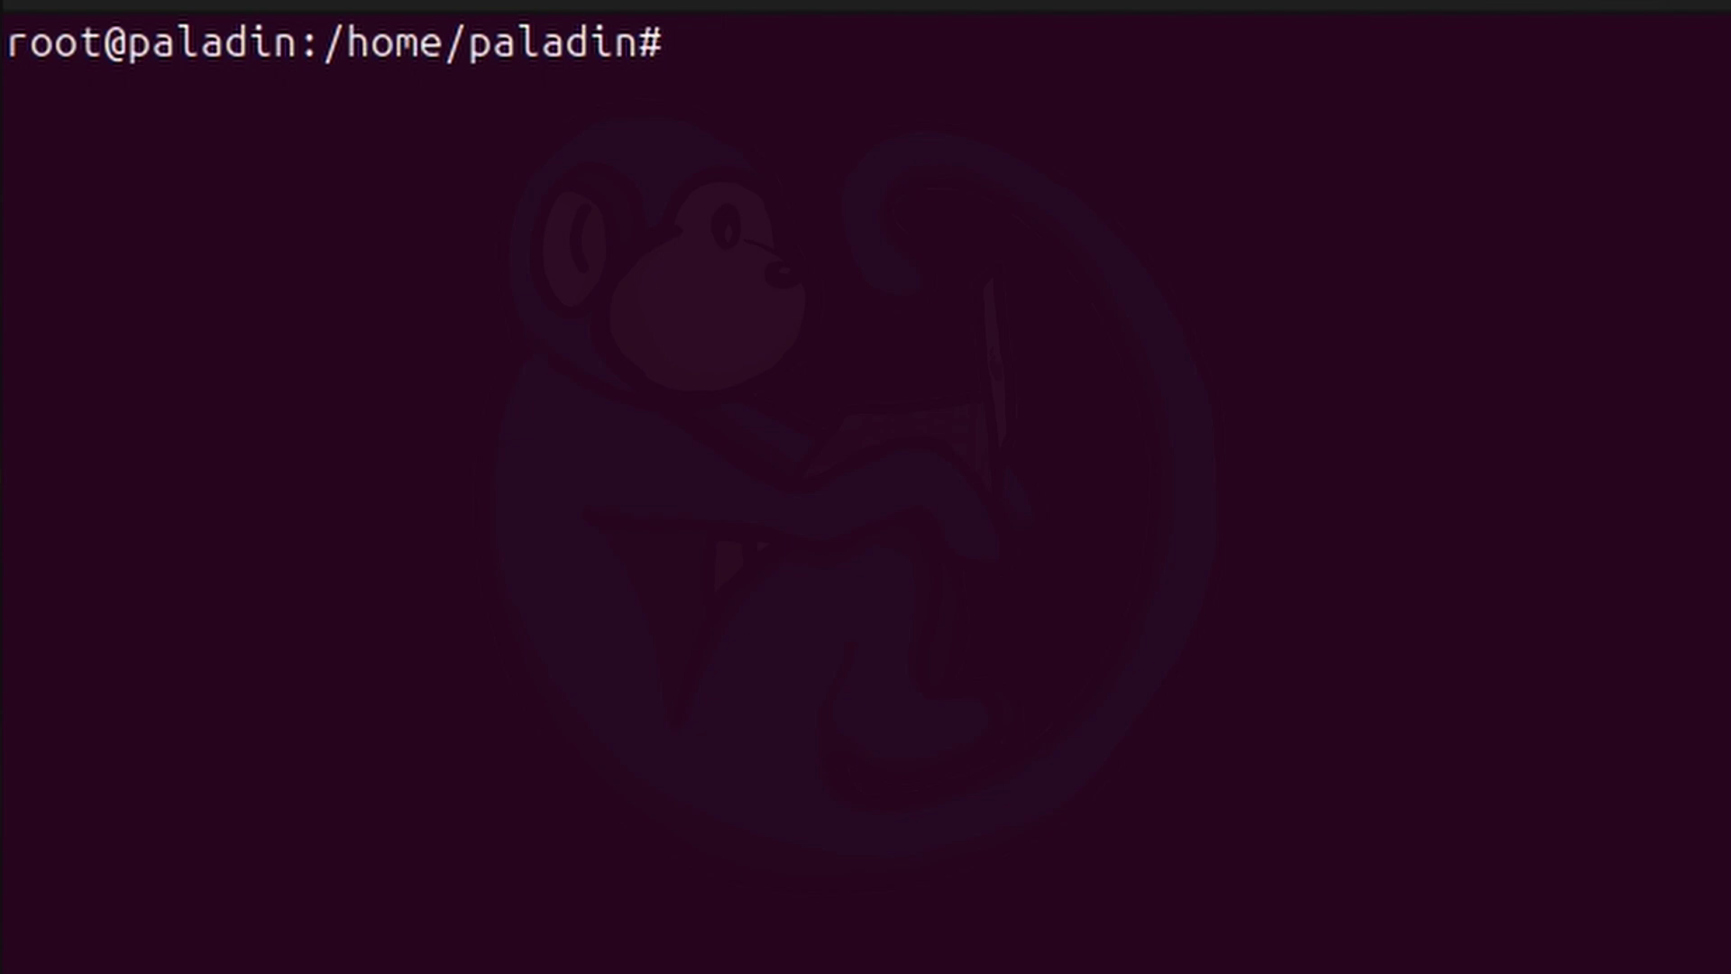
# Run free -h to show 15Gi total, 2.5Gi used, 5.7Gi free and 0B swap
pyautogui.press('Return')
pyautogui.press('Return')
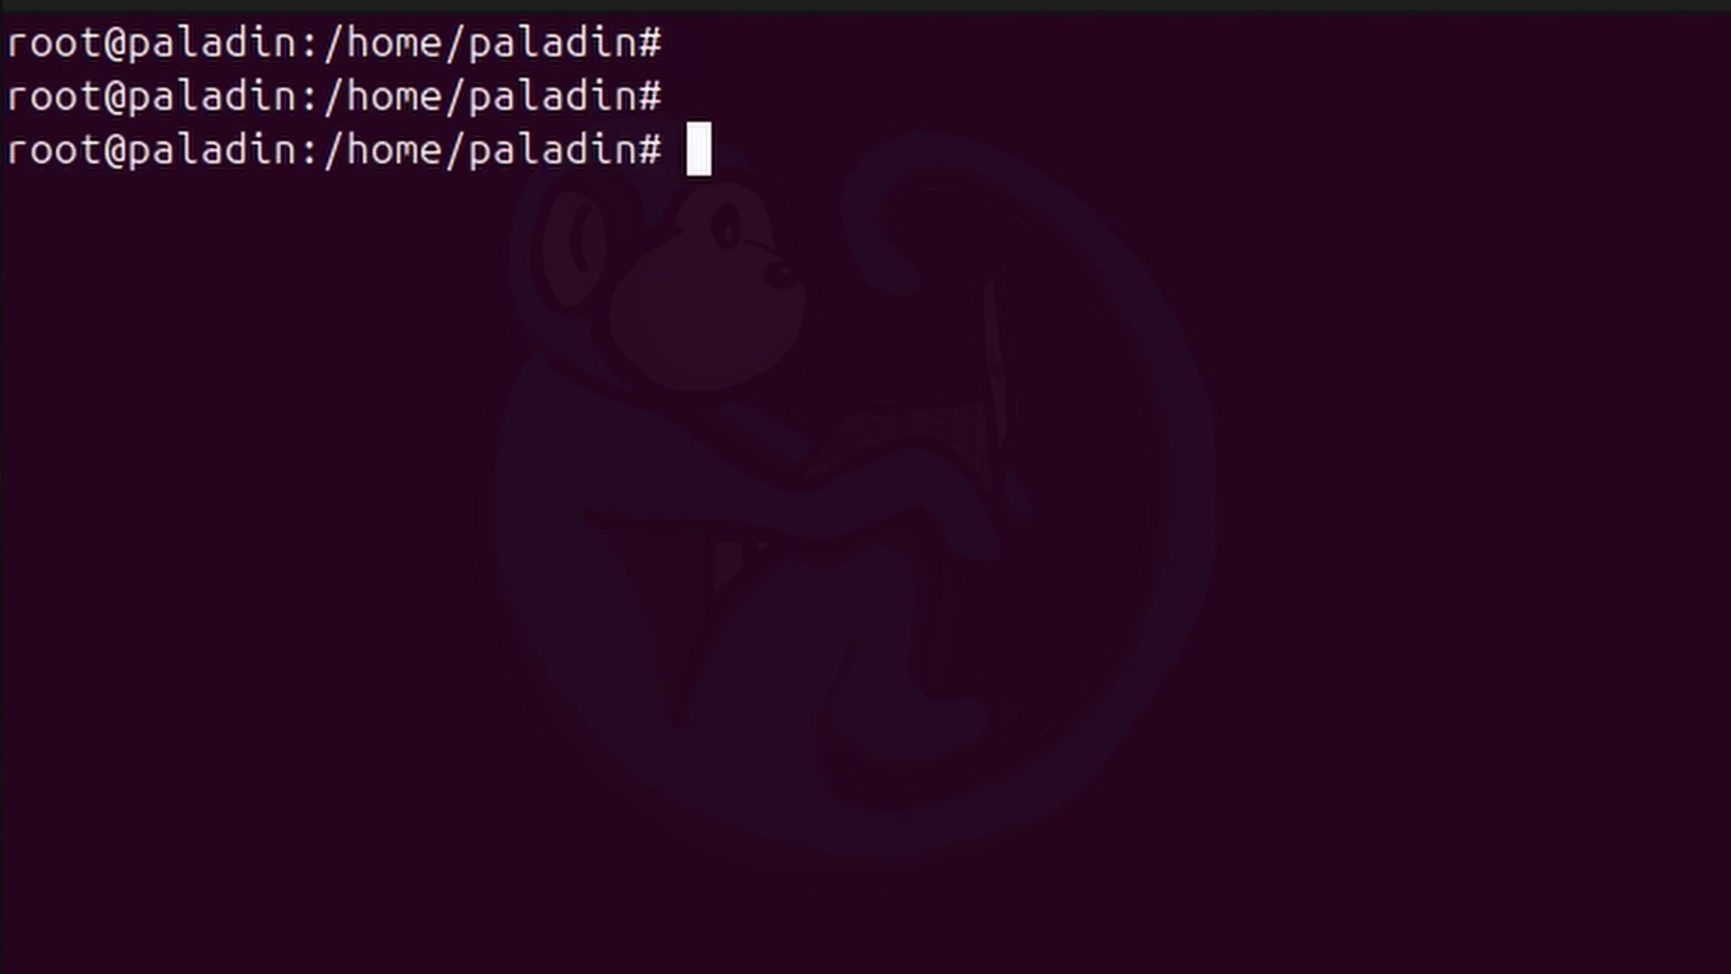
pyautogui.write('free -h')
pyautogui.press('Return')
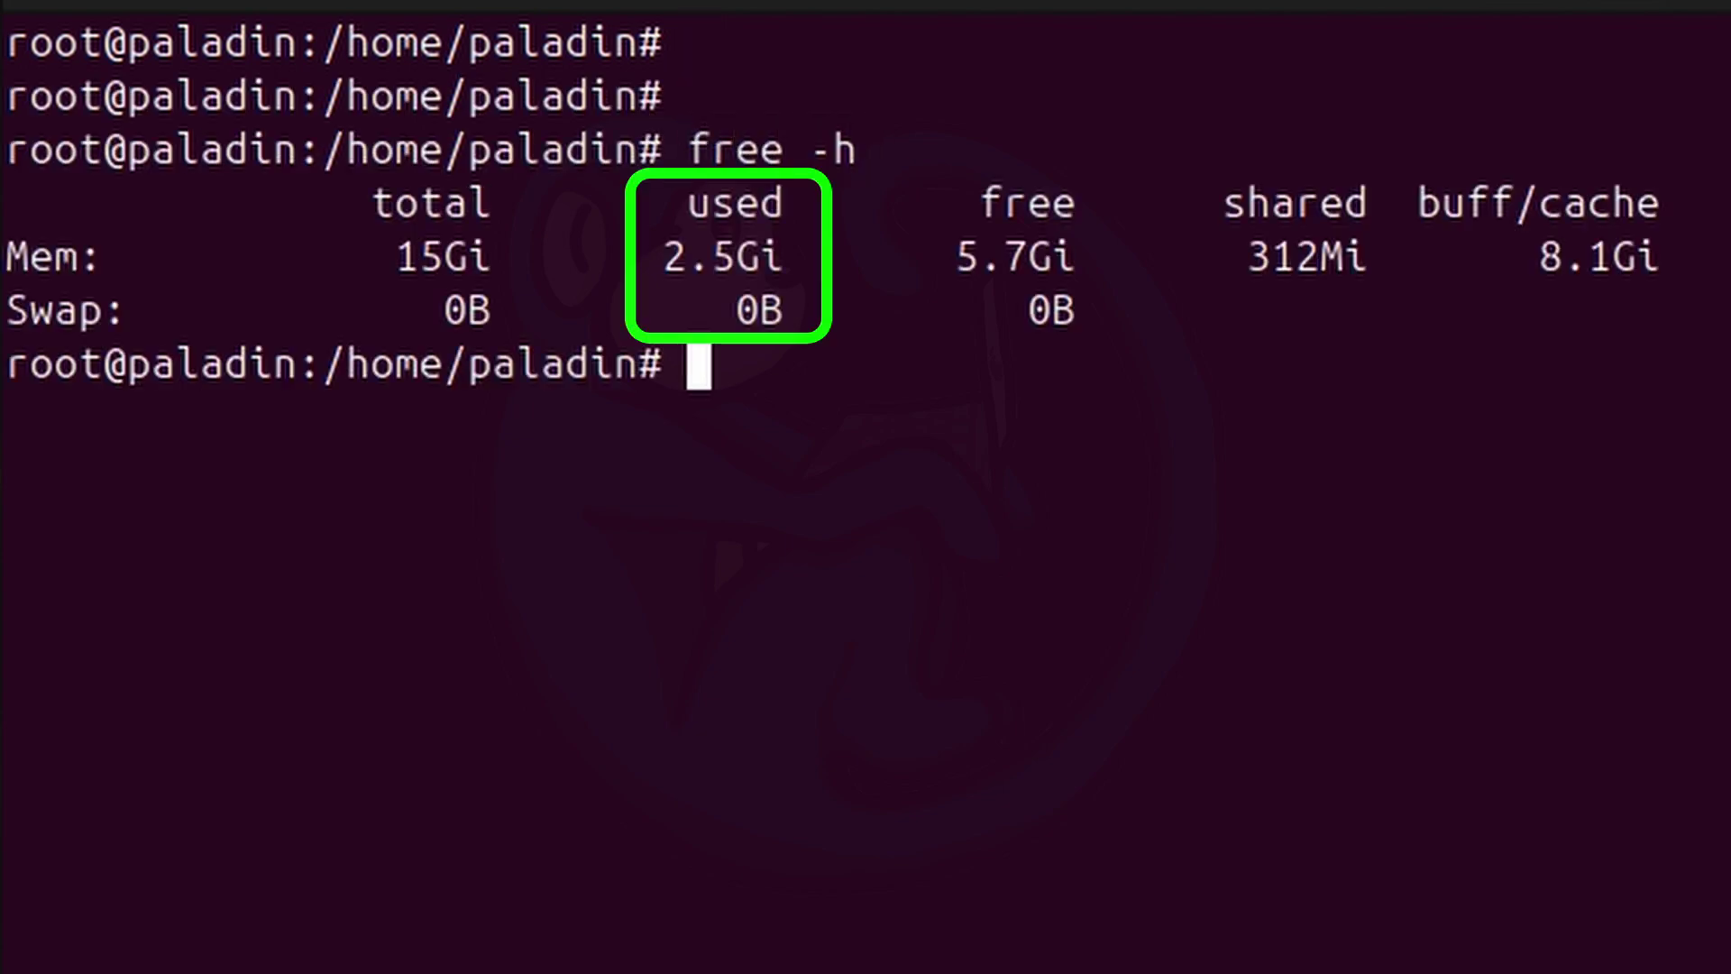